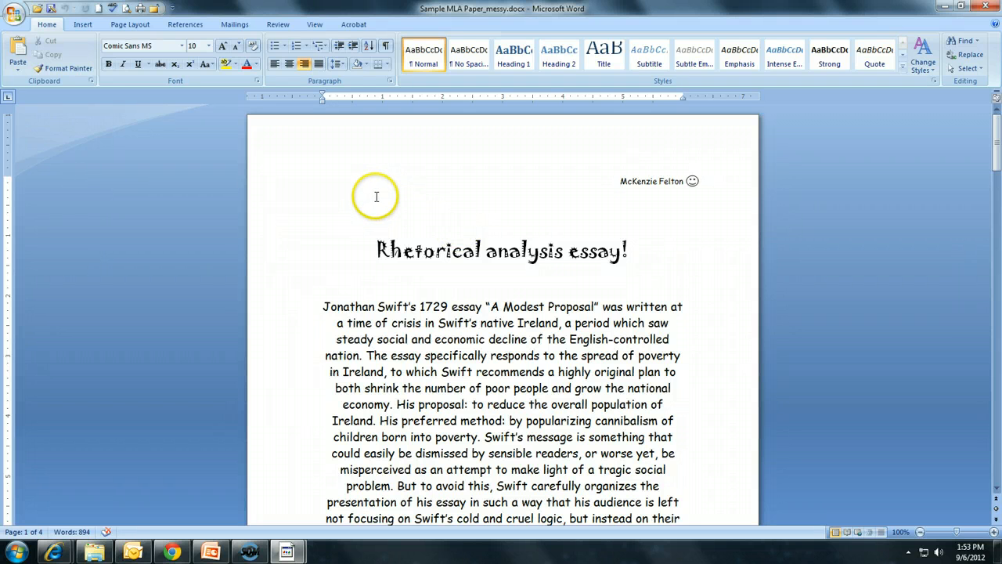
Set the whole document's font to Times New Roman at 12 pt
{"action": "key", "text": "ctrl+a"}
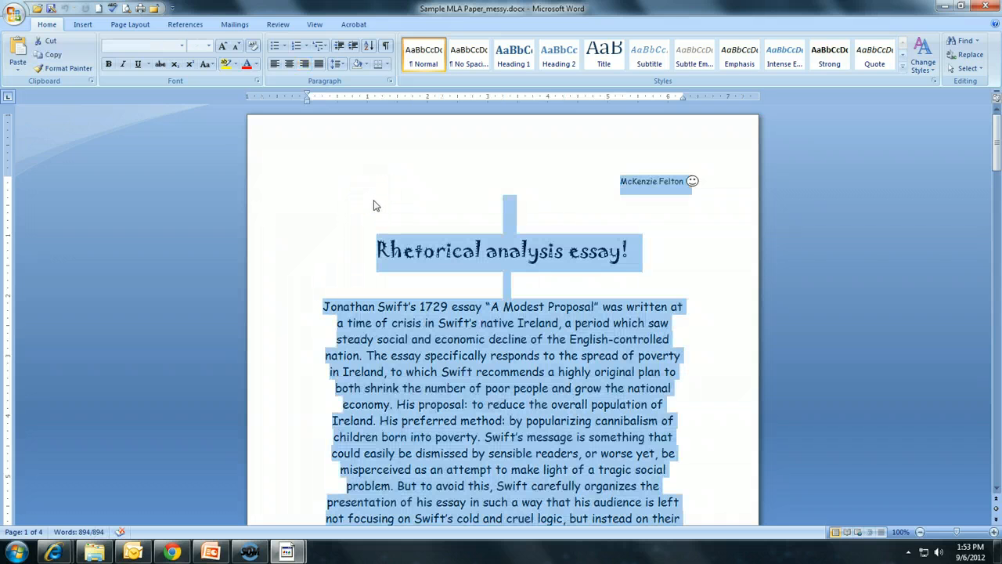
{"action": "left_click", "coordinate": [180, 49]}
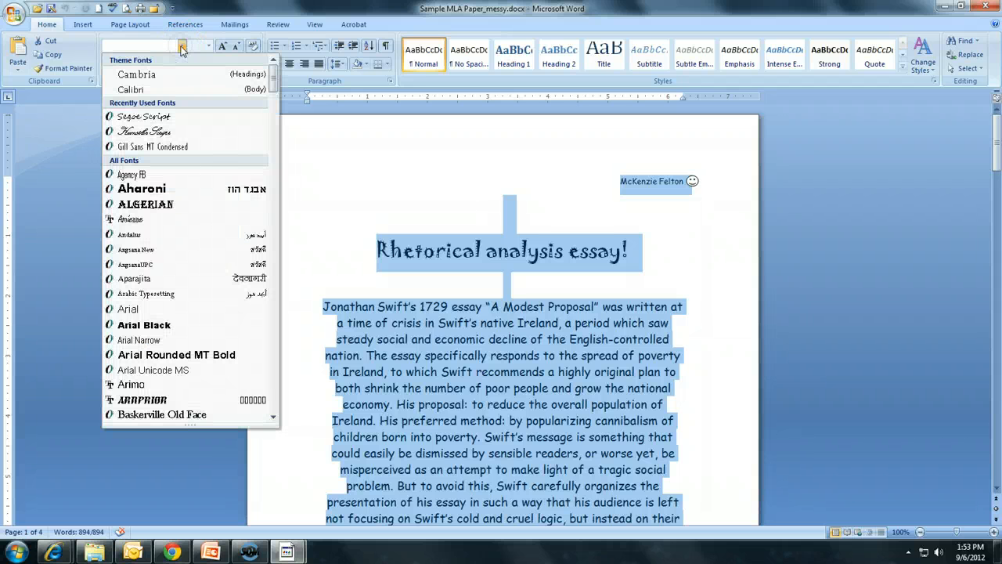
{"action": "left_click_drag", "start_coordinate": [272, 78], "coordinate": [270, 381]}
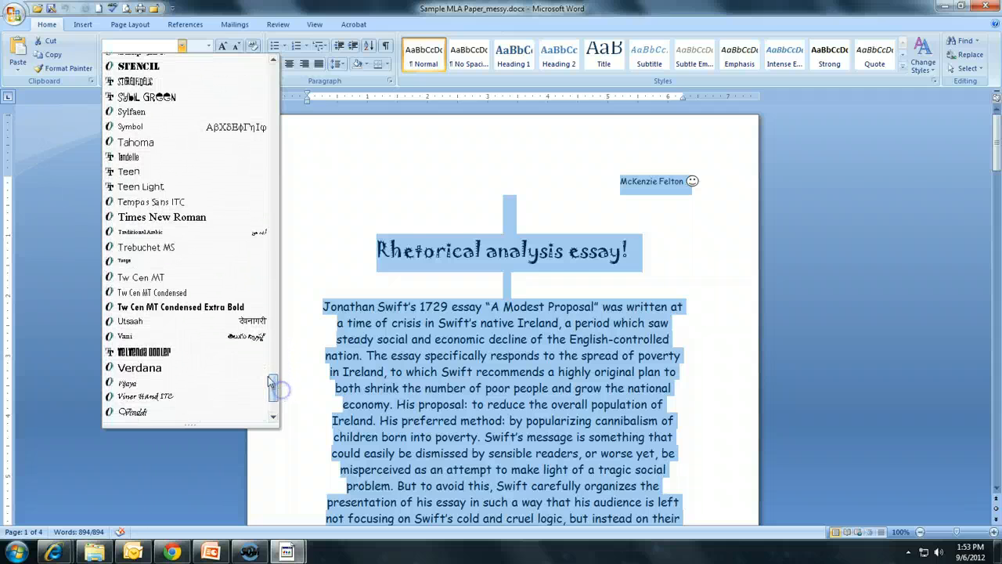
{"action": "left_click", "coordinate": [182, 219]}
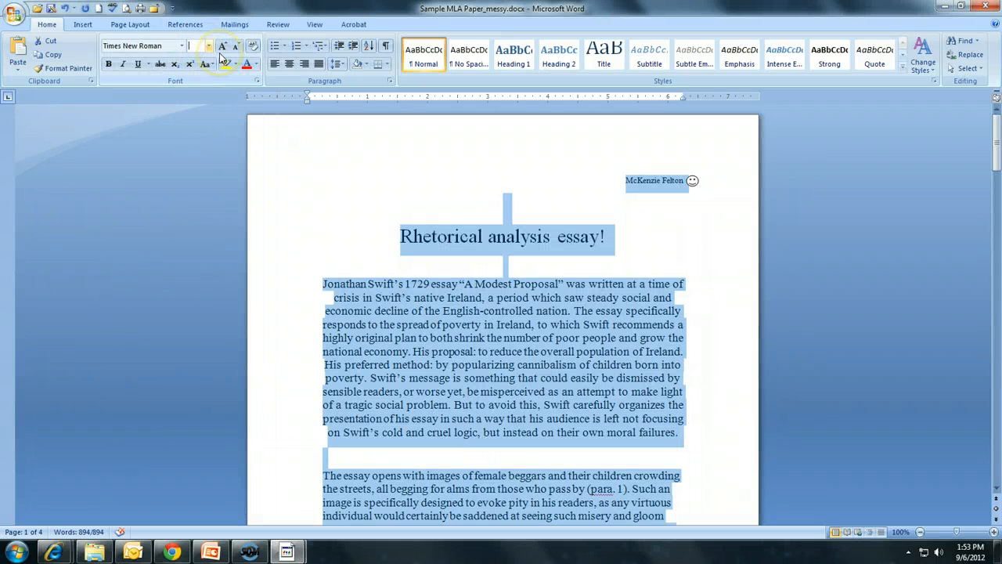
{"action": "type", "text": "12"}
{"action": "key", "text": "Return"}
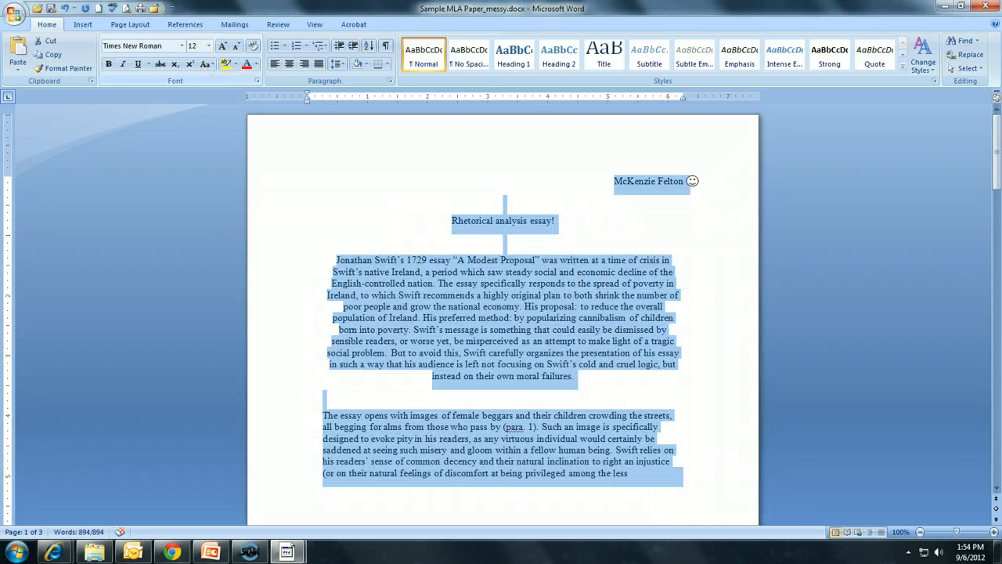
Delete the smiley face image beside the author's name
{"action": "left_click", "coordinate": [602, 205]}
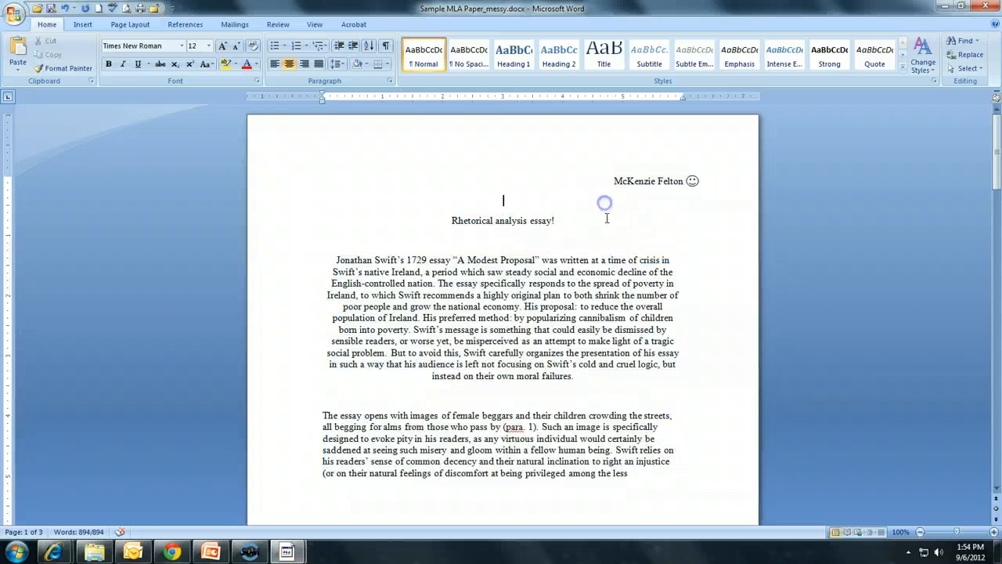
{"action": "left_click", "coordinate": [693, 178]}
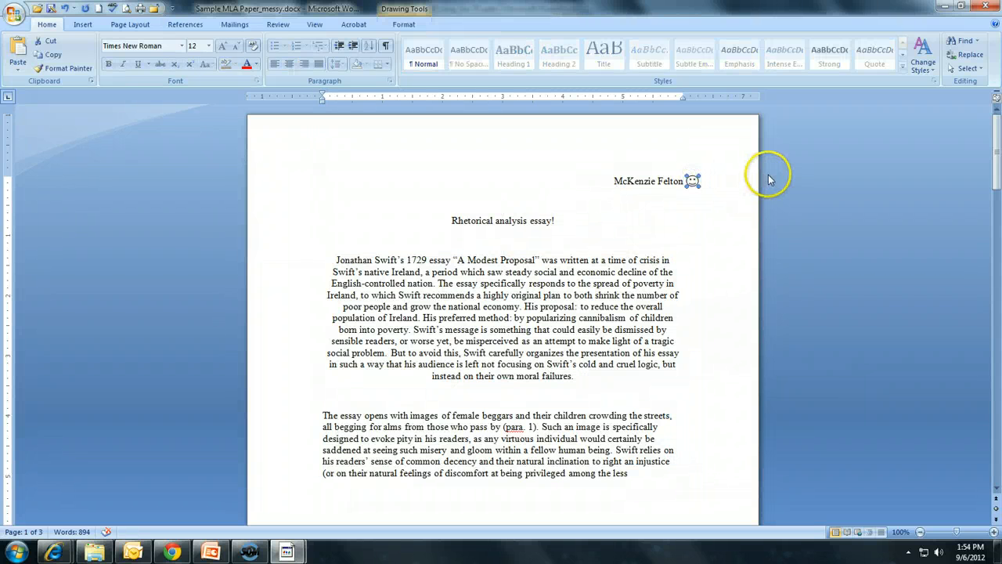
{"action": "key", "text": "Delete"}
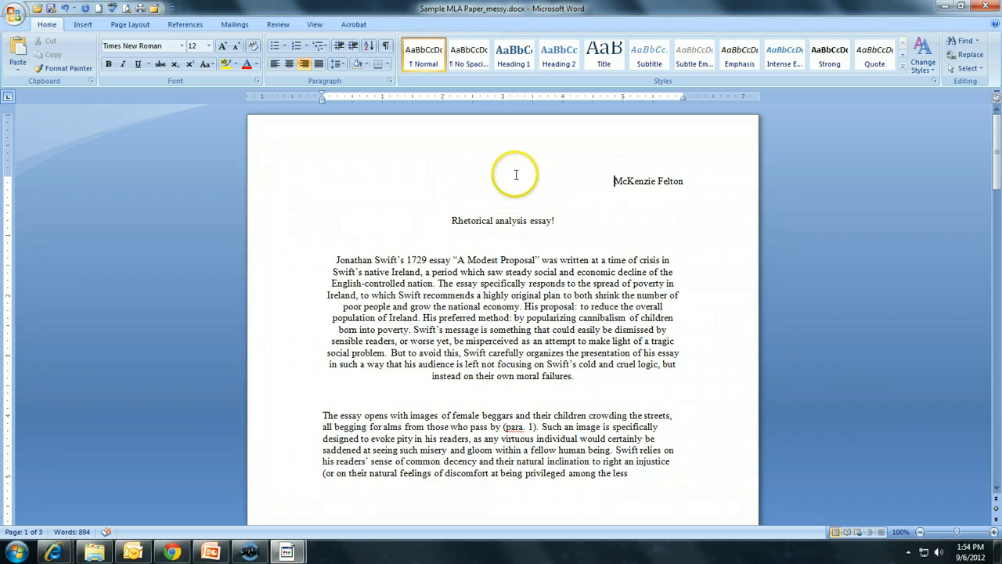
Apply double (2.0) line spacing to the whole document
{"action": "key", "text": "ctrl+a"}
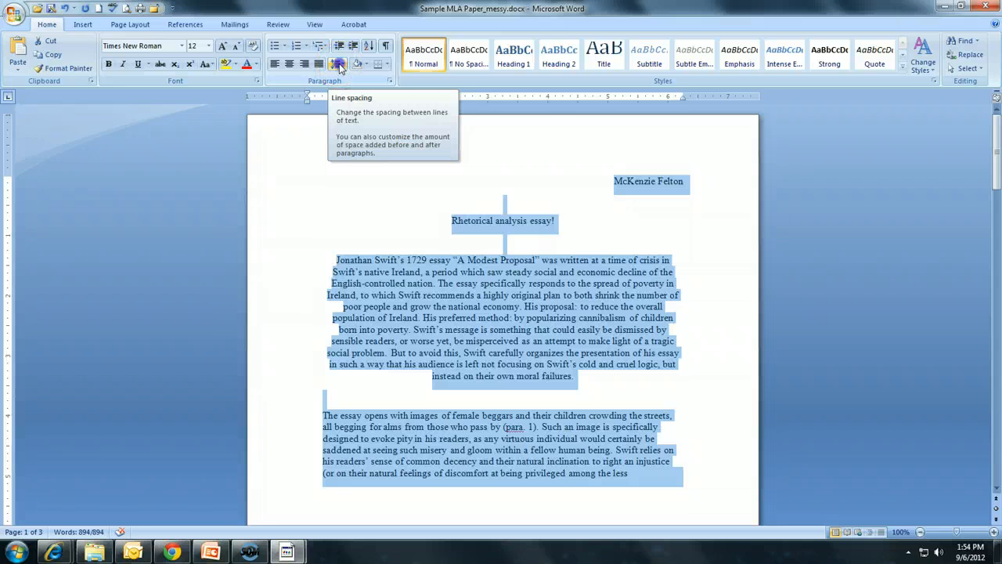
{"action": "left_click", "coordinate": [339, 66]}
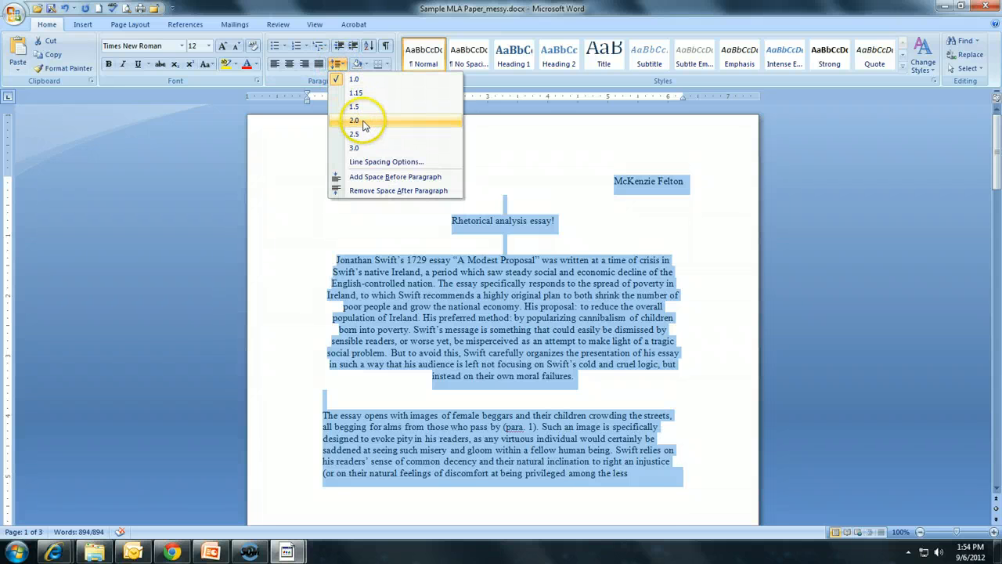
{"action": "left_click", "coordinate": [362, 122]}
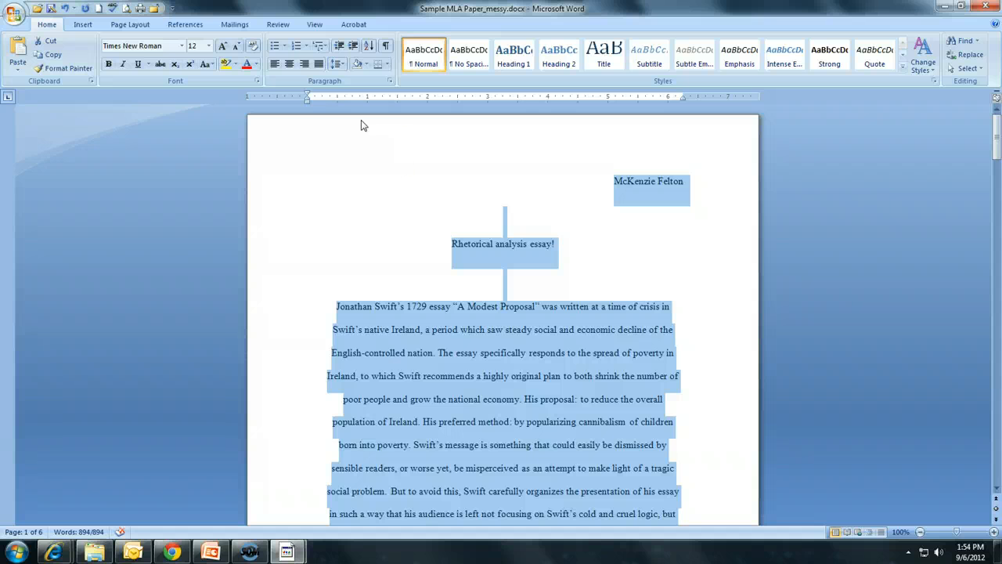
Scroll through the document to review the double-spaced text
{"action": "scroll", "coordinate": [536, 262], "scroll_direction": "down", "scroll_amount": 12}
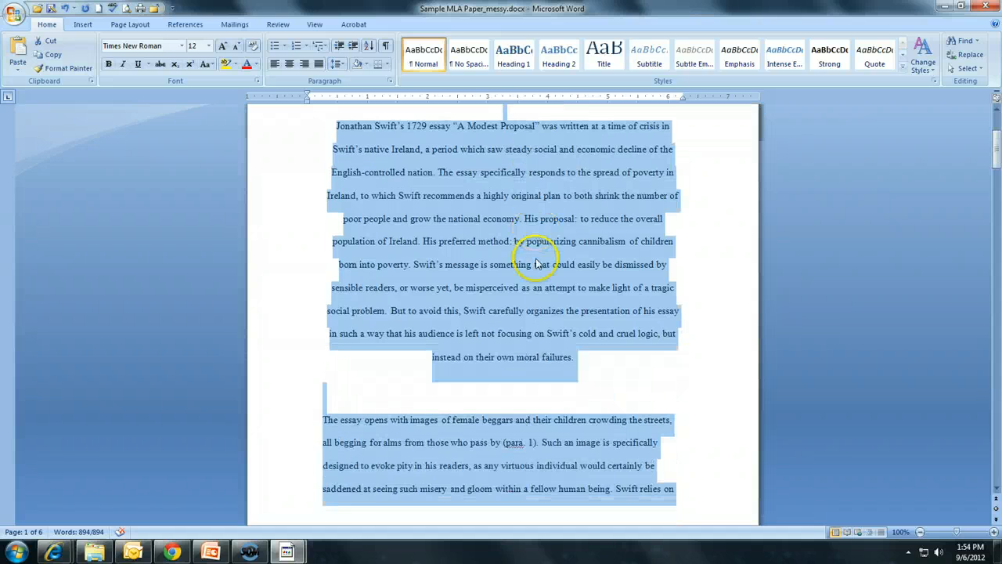
{"action": "scroll", "coordinate": [536, 262], "scroll_direction": "up", "scroll_amount": 12}
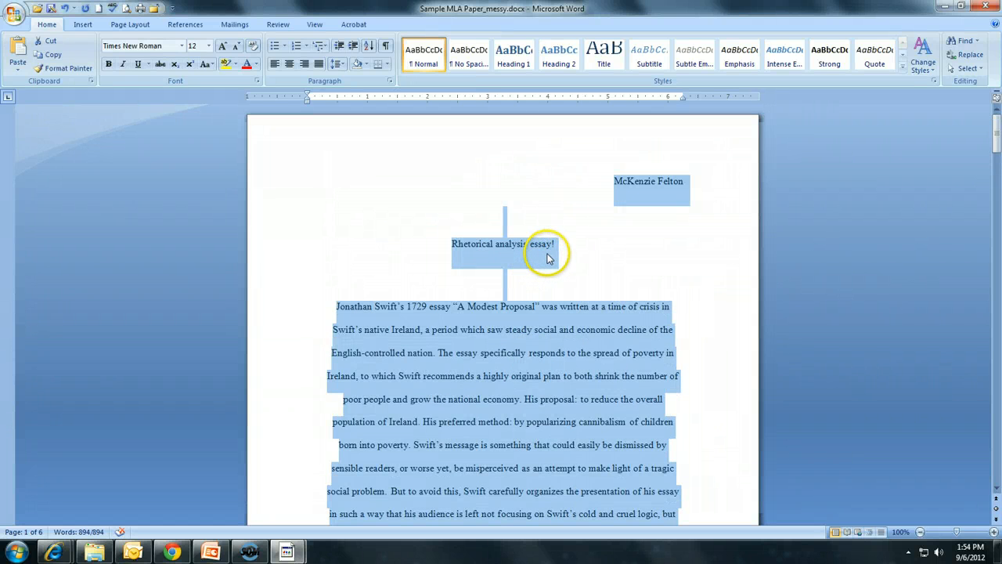
{"action": "scroll", "coordinate": [548, 259], "scroll_direction": "down", "scroll_amount": 6}
{"action": "scroll", "coordinate": [548, 255], "scroll_direction": "up", "scroll_amount": 2}
{"action": "scroll", "coordinate": [548, 255], "scroll_direction": "down", "scroll_amount": 4}
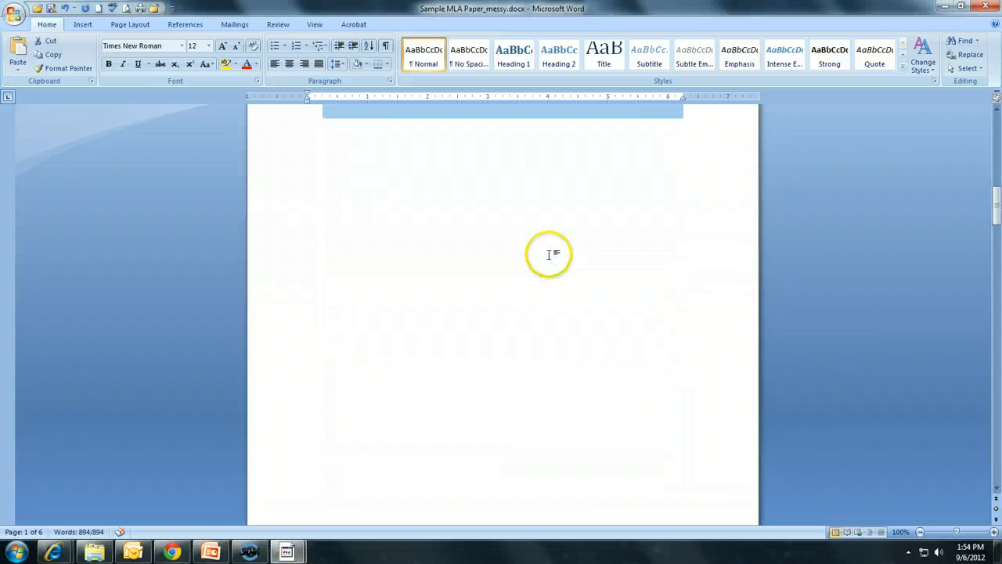
{"action": "scroll", "coordinate": [549, 254], "scroll_direction": "down", "scroll_amount": 2}
{"action": "scroll", "coordinate": [546, 258], "scroll_direction": "down", "scroll_amount": 3}
{"action": "scroll", "coordinate": [545, 262], "scroll_direction": "up", "scroll_amount": 5}
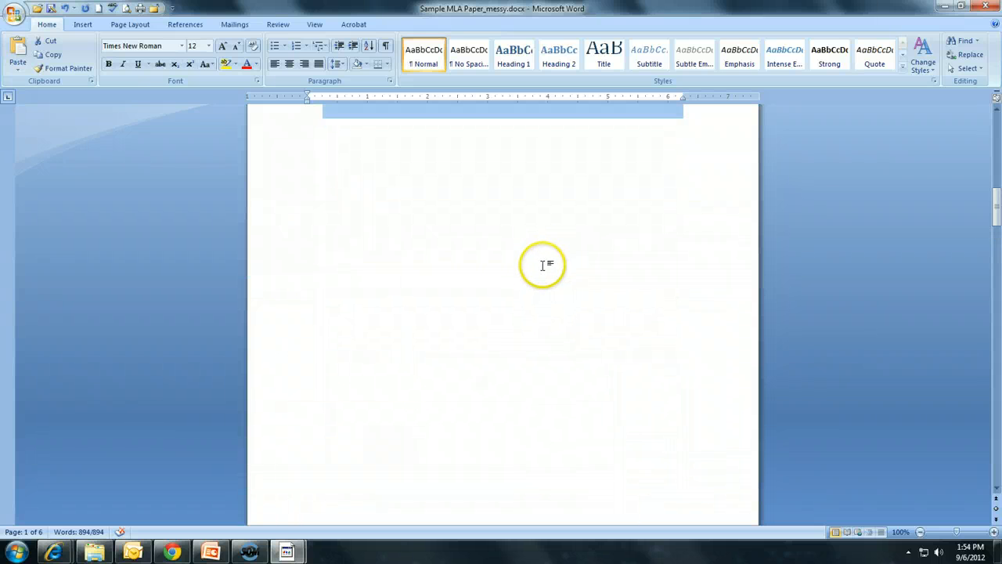
{"action": "left_click", "coordinate": [448, 282]}
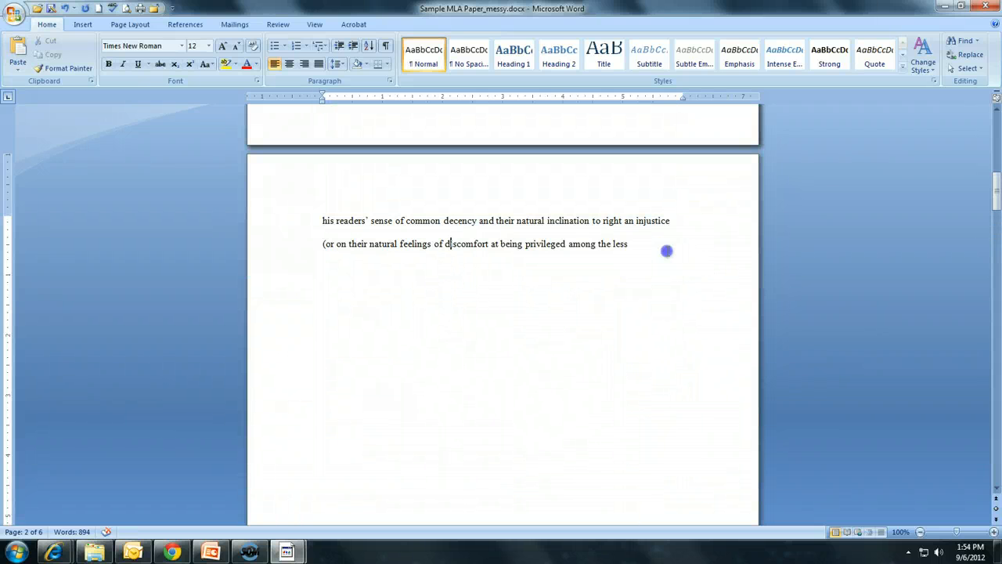
{"action": "scroll", "coordinate": [667, 250], "scroll_direction": "up", "scroll_amount": 12}
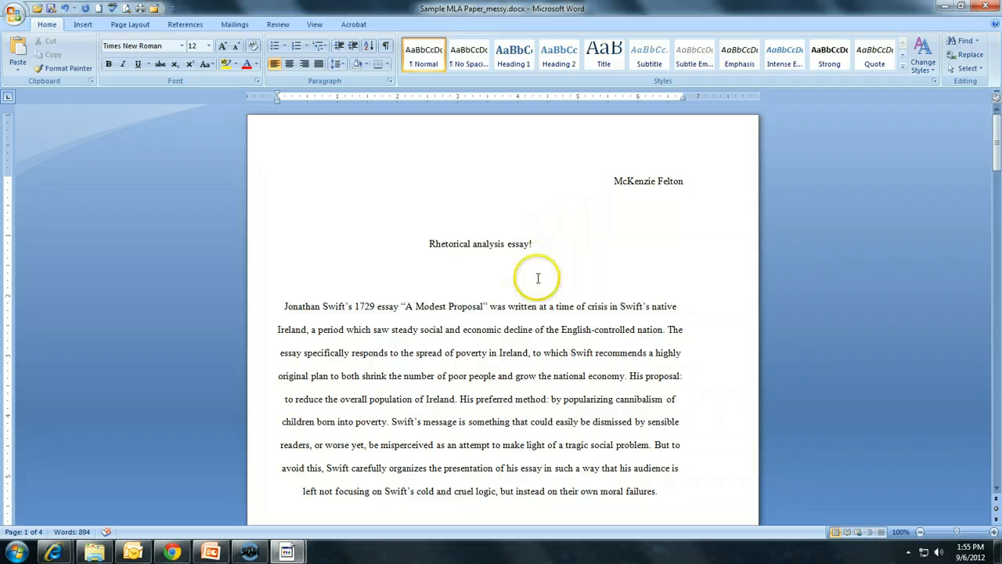
Set the spacing after paragraphs to 0 pt for the whole document
{"action": "left_click", "coordinate": [464, 265]}
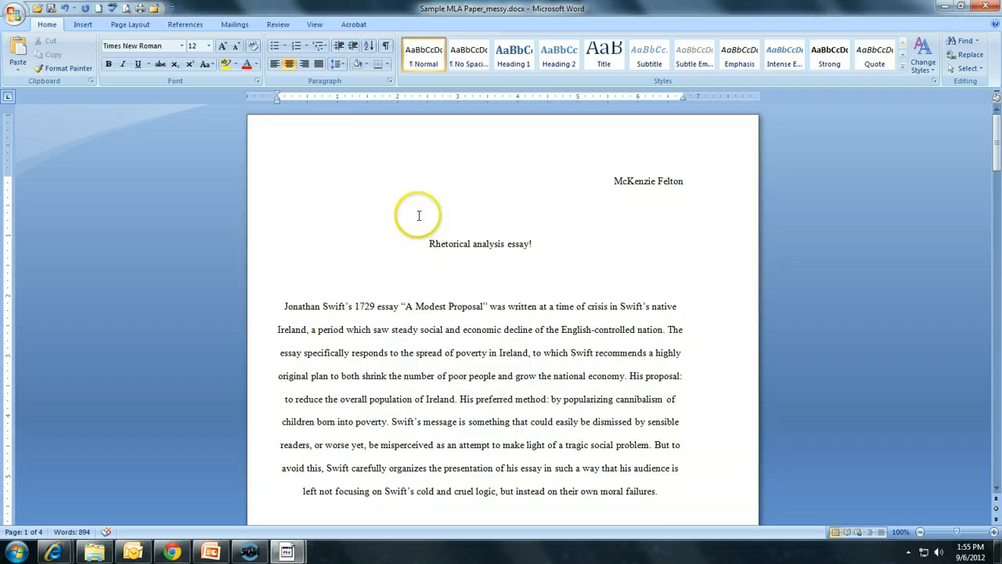
{"action": "key", "text": "ctrl+a"}
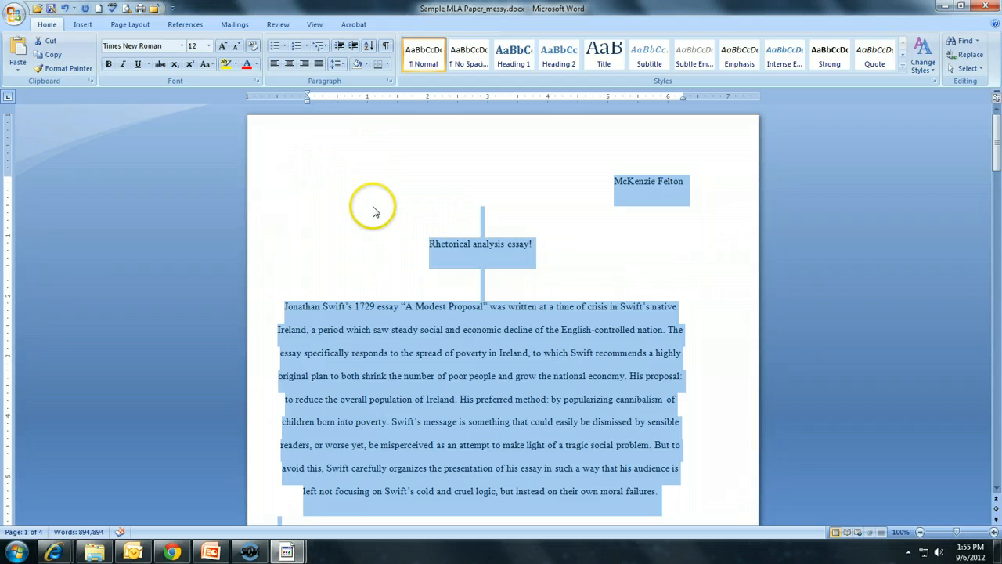
{"action": "left_click", "coordinate": [131, 25]}
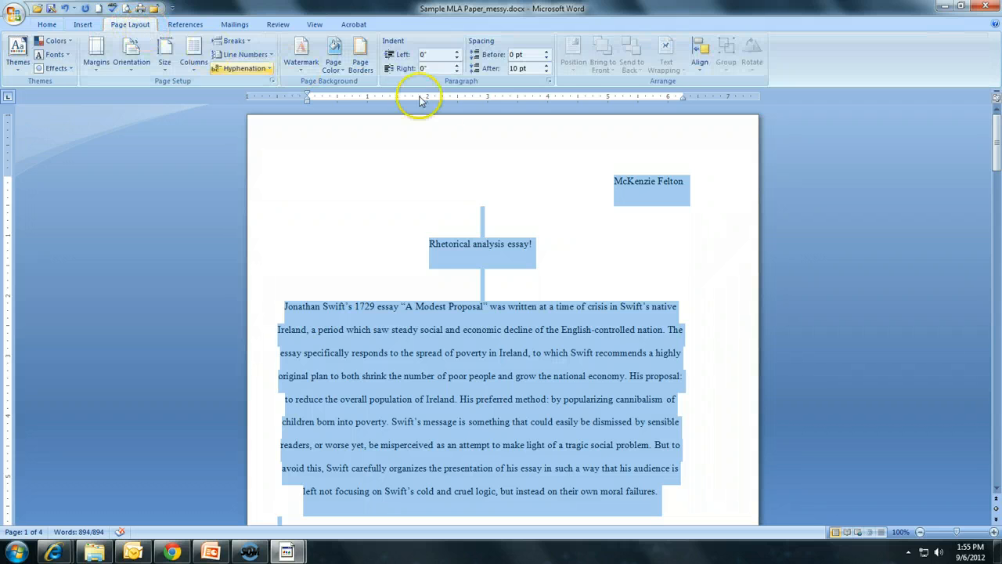
{"action": "left_click", "coordinate": [546, 73]}
{"action": "left_click", "coordinate": [546, 72]}
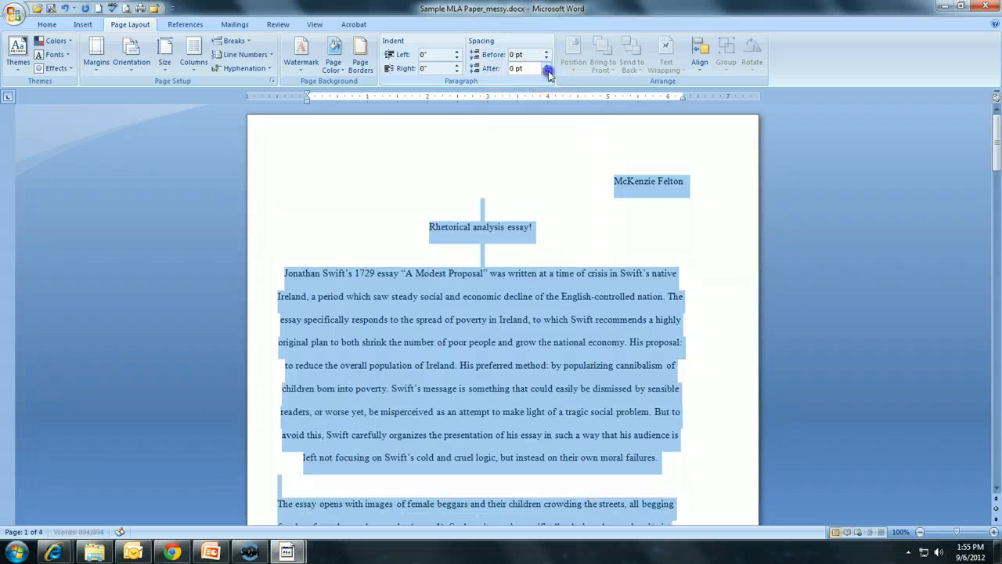
Delete the blank lines above and below the essay title
{"action": "left_click", "coordinate": [482, 204]}
{"action": "left_click", "coordinate": [491, 253]}
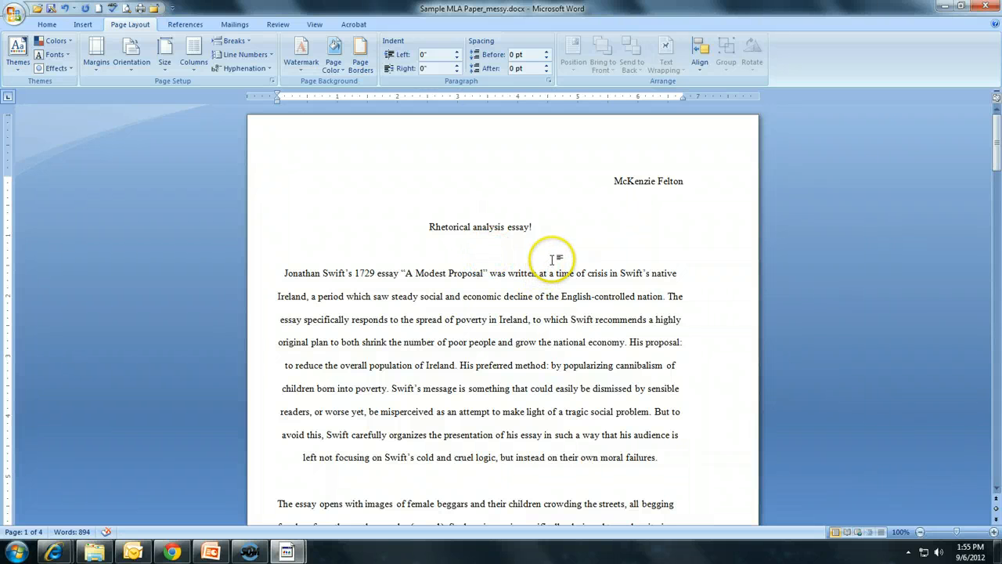
{"action": "key", "text": "BackSpace"}
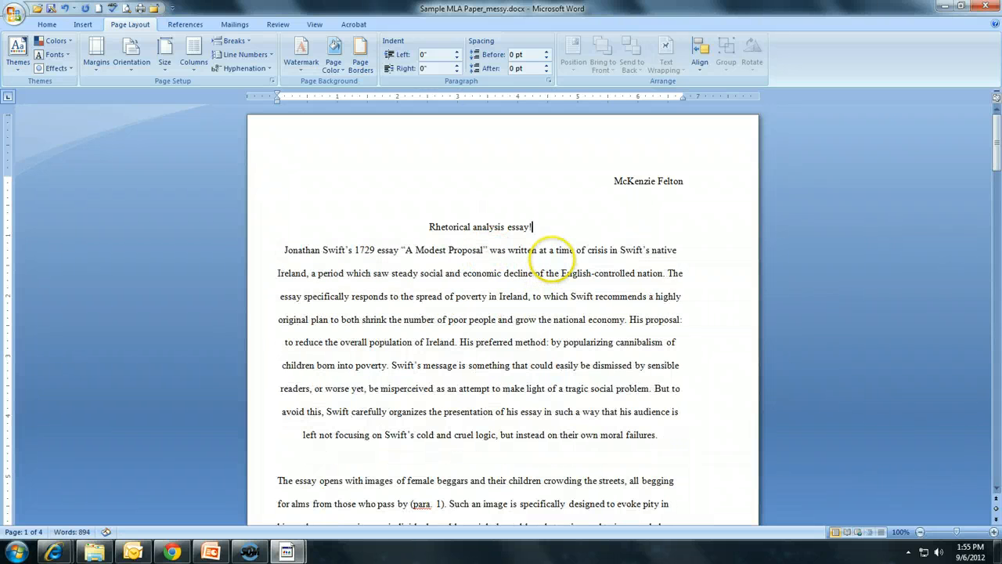
{"action": "left_click", "coordinate": [496, 200]}
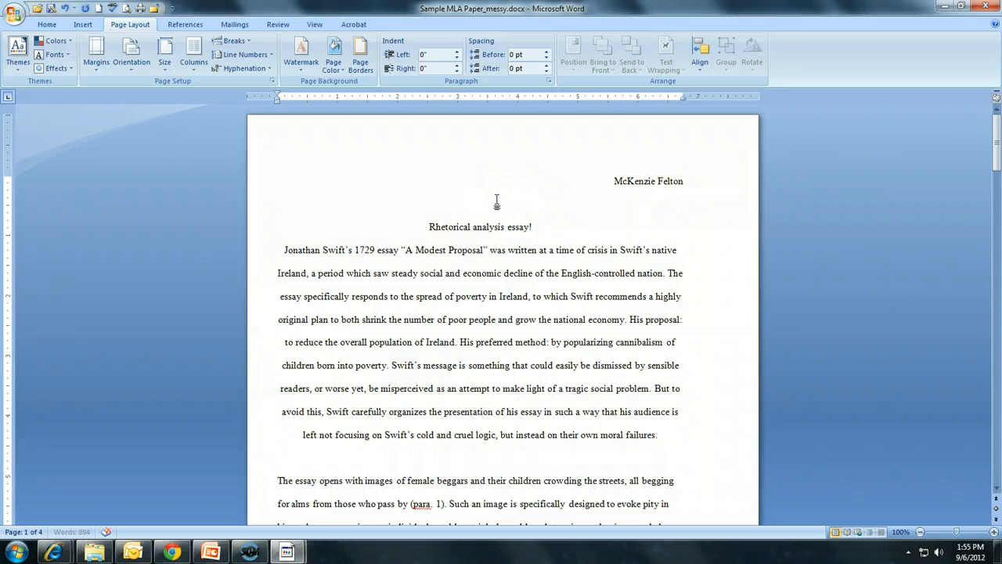
{"action": "key", "text": "BackSpace"}
{"action": "left_click_drag", "start_coordinate": [505, 203], "coordinate": [473, 203]}
{"action": "triple_click", "coordinate": [472, 227]}
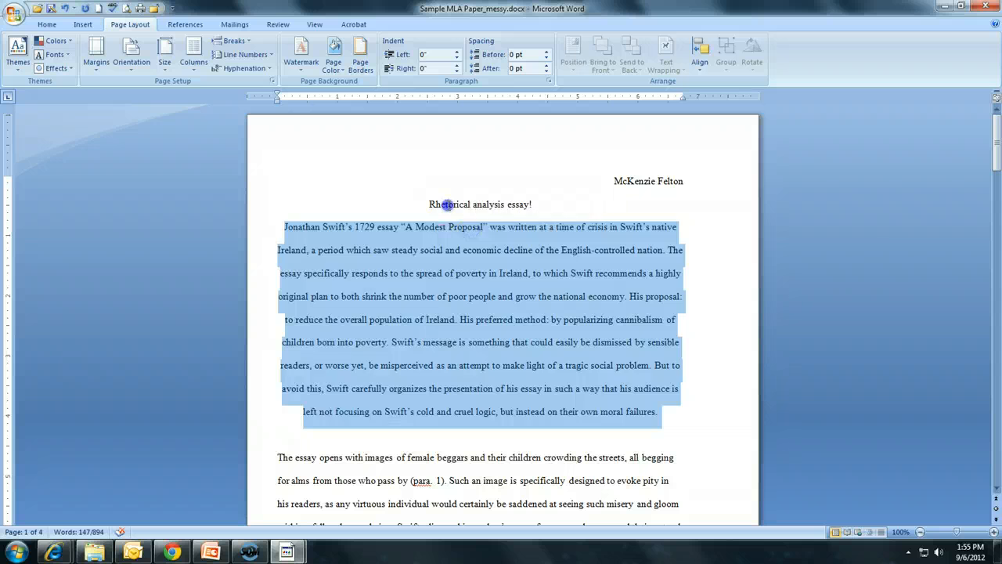
{"action": "double_click", "coordinate": [446, 205]}
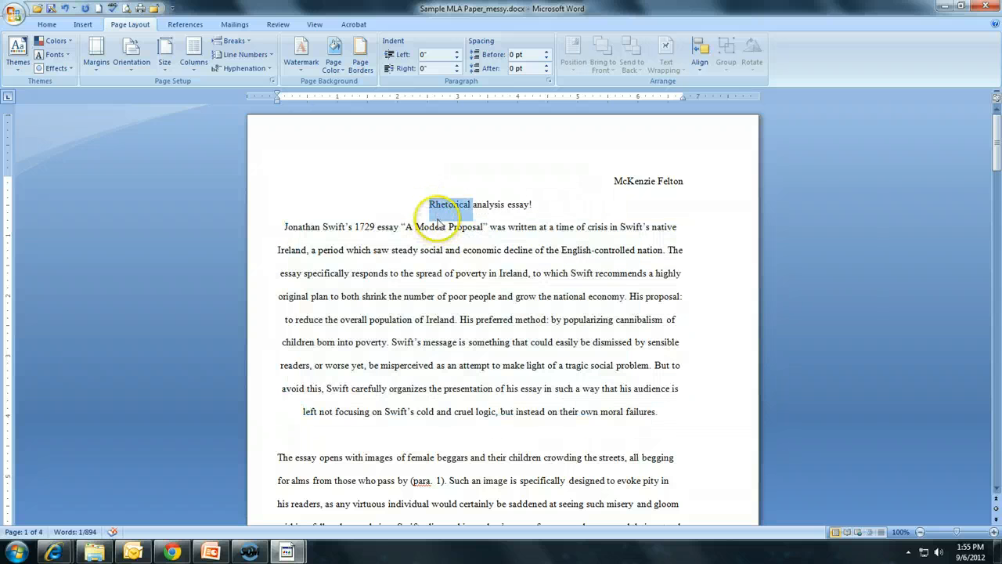
{"action": "left_click", "coordinate": [554, 206]}
{"action": "type", "text": "!"}
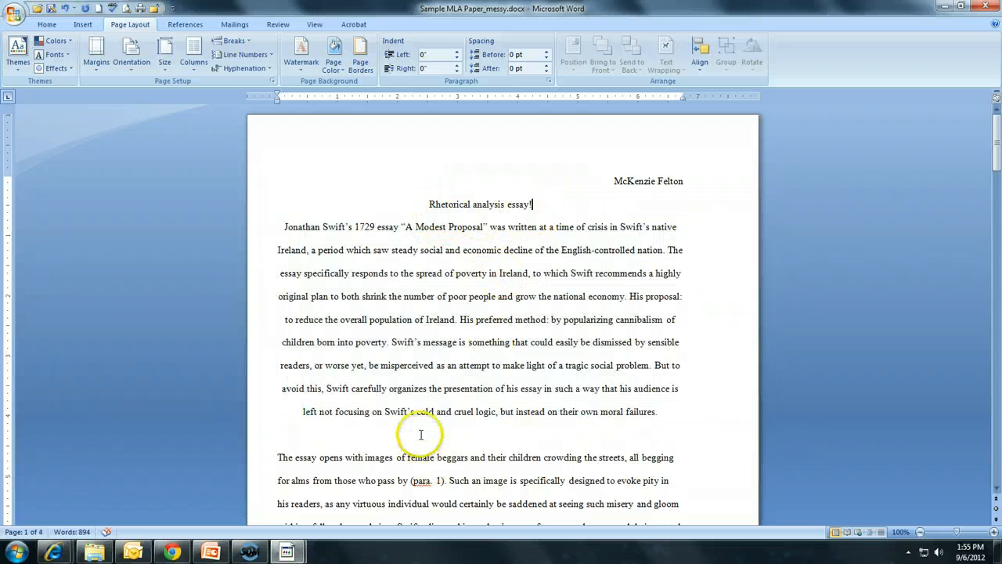
Delete the blank lines between the body paragraphs
{"action": "left_click", "coordinate": [415, 436]}
{"action": "key", "text": "BackSpace"}
{"action": "scroll", "coordinate": [466, 407], "scroll_direction": "down", "scroll_amount": 5}
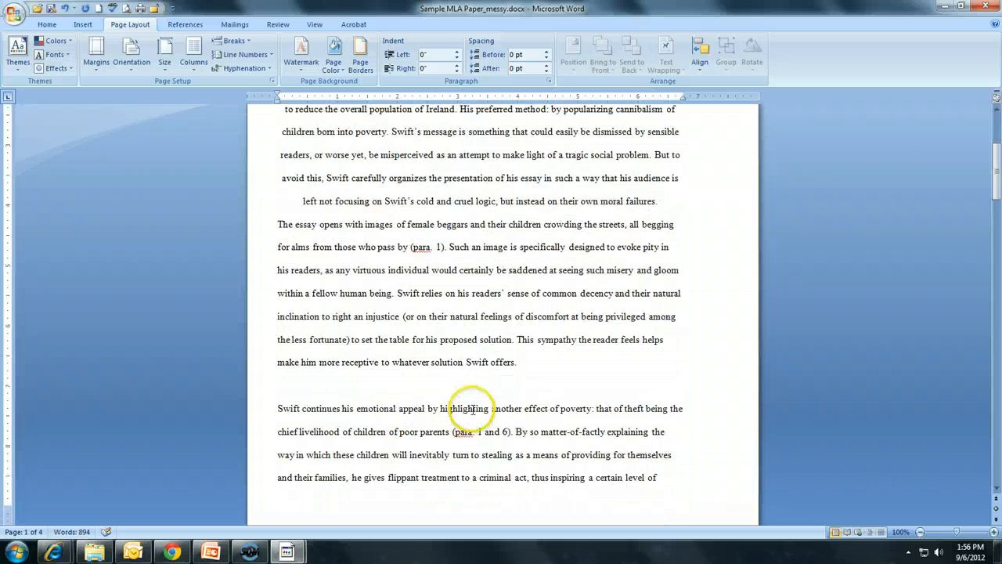
{"action": "scroll", "coordinate": [435, 385], "scroll_direction": "down", "scroll_amount": 8}
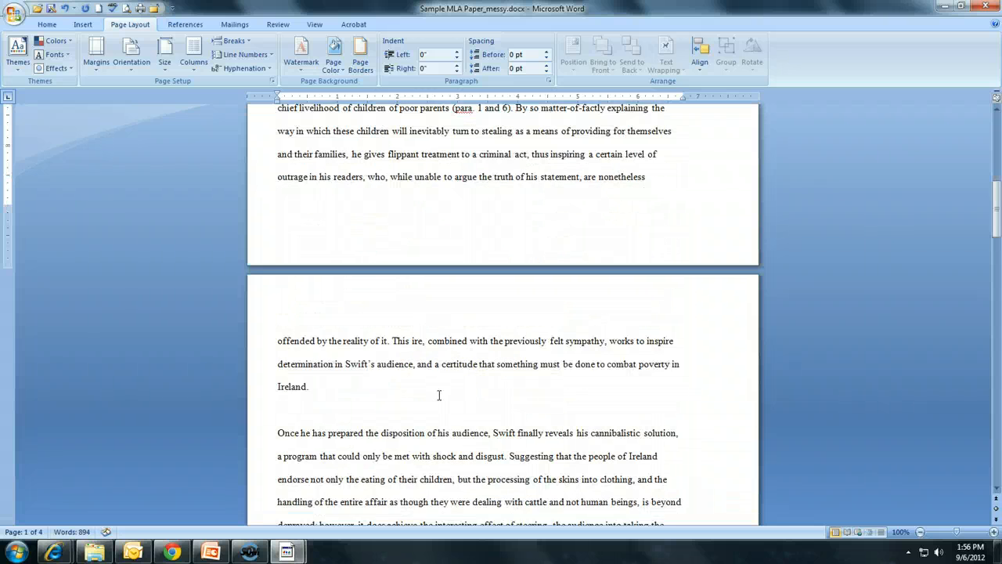
{"action": "left_click", "coordinate": [371, 374]}
{"action": "key", "text": "BackSpace"}
{"action": "scroll", "coordinate": [376, 384], "scroll_direction": "down", "scroll_amount": 7}
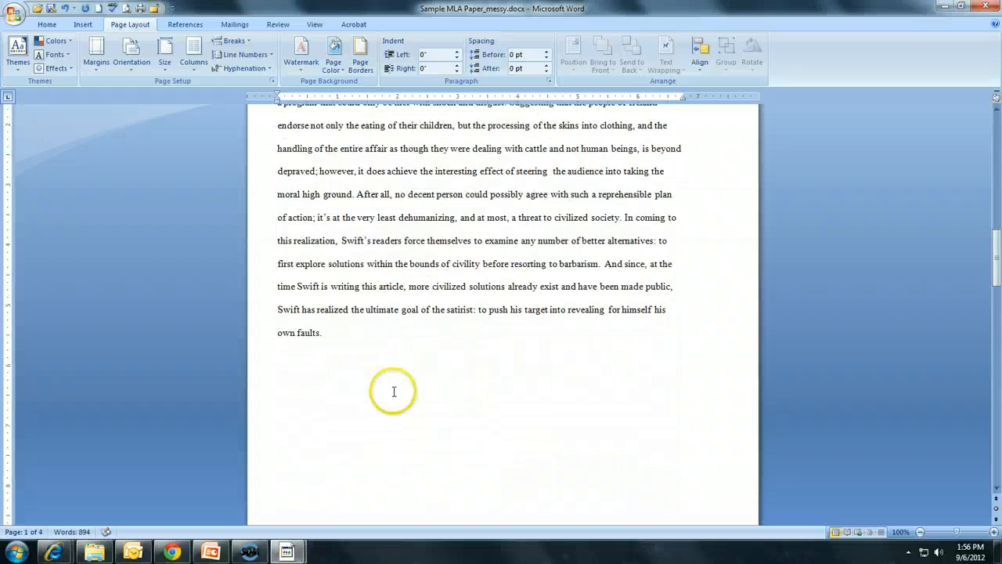
Select all body paragraphs from the first paragraph to the end and align them left
{"action": "scroll", "coordinate": [384, 391], "scroll_direction": "up", "scroll_amount": 5}
{"action": "scroll", "coordinate": [395, 392], "scroll_direction": "up", "scroll_amount": 15}
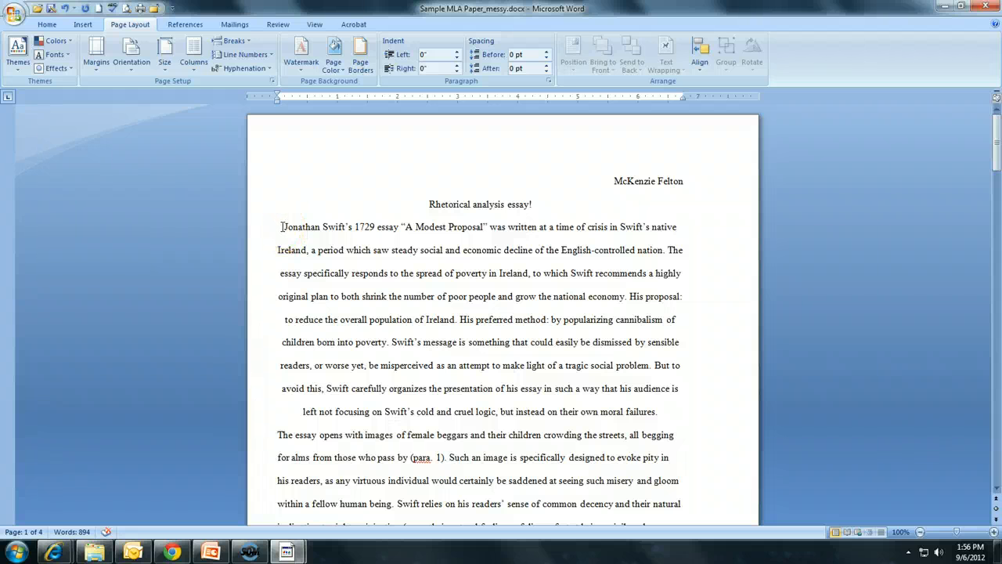
{"action": "left_click_drag", "start_coordinate": [282, 227], "coordinate": [591, 478]}
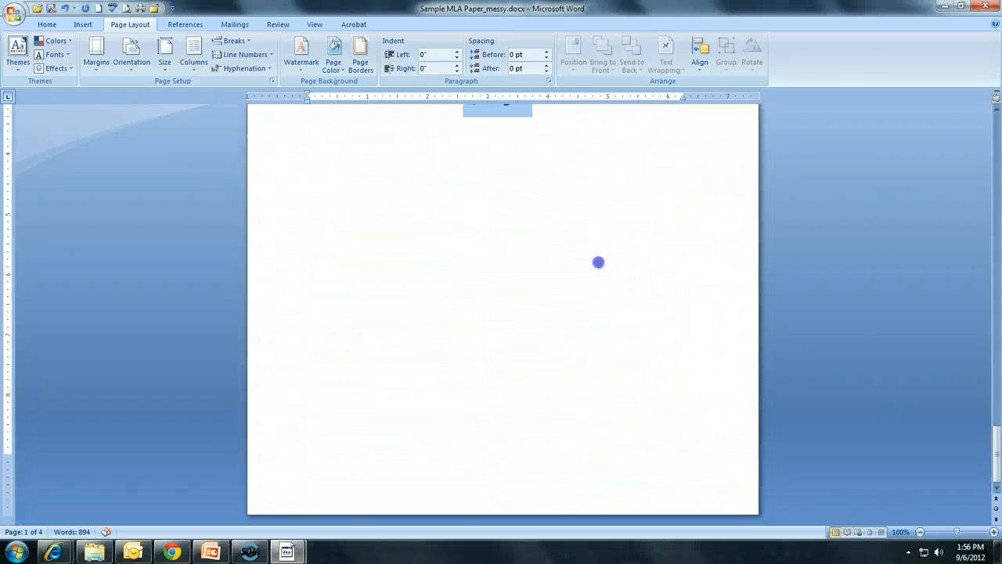
{"action": "left_click_drag", "start_coordinate": [598, 262], "coordinate": [445, 327]}
{"action": "left_click", "coordinate": [47, 24]}
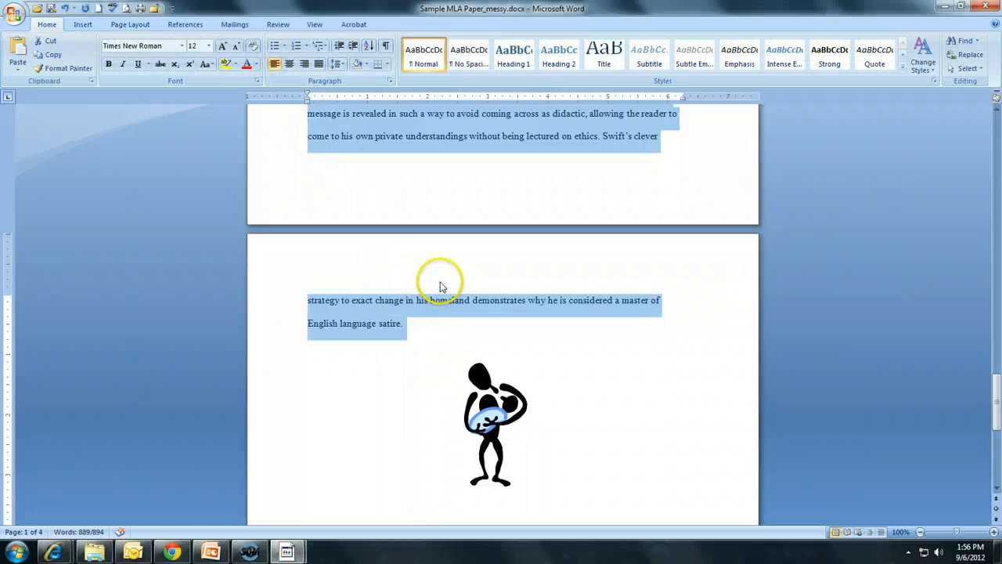
{"action": "scroll", "coordinate": [441, 284], "scroll_direction": "up", "scroll_amount": 3}
{"action": "scroll", "coordinate": [438, 287], "scroll_direction": "up", "scroll_amount": 15}
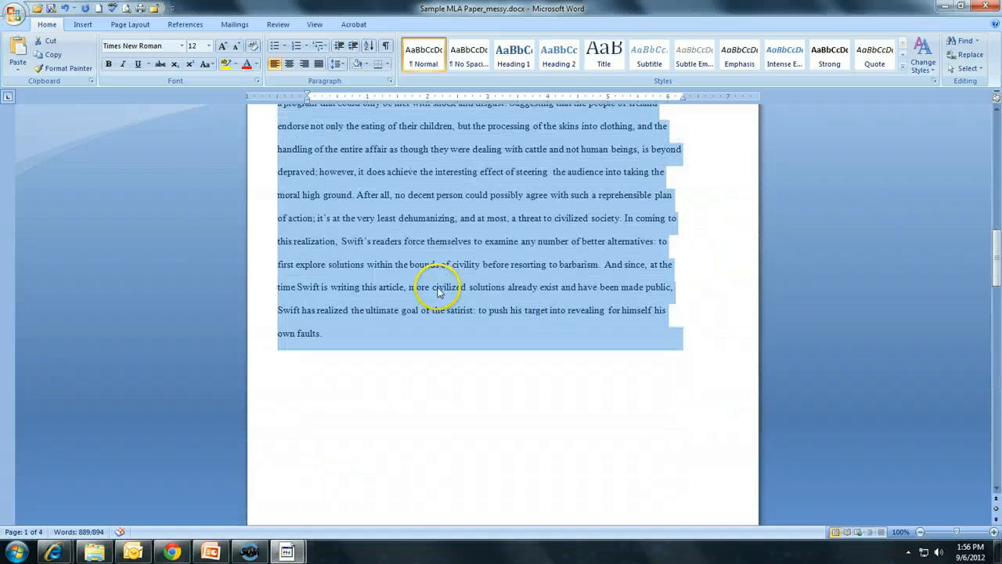
{"action": "scroll", "coordinate": [437, 295], "scroll_direction": "up", "scroll_amount": 10}
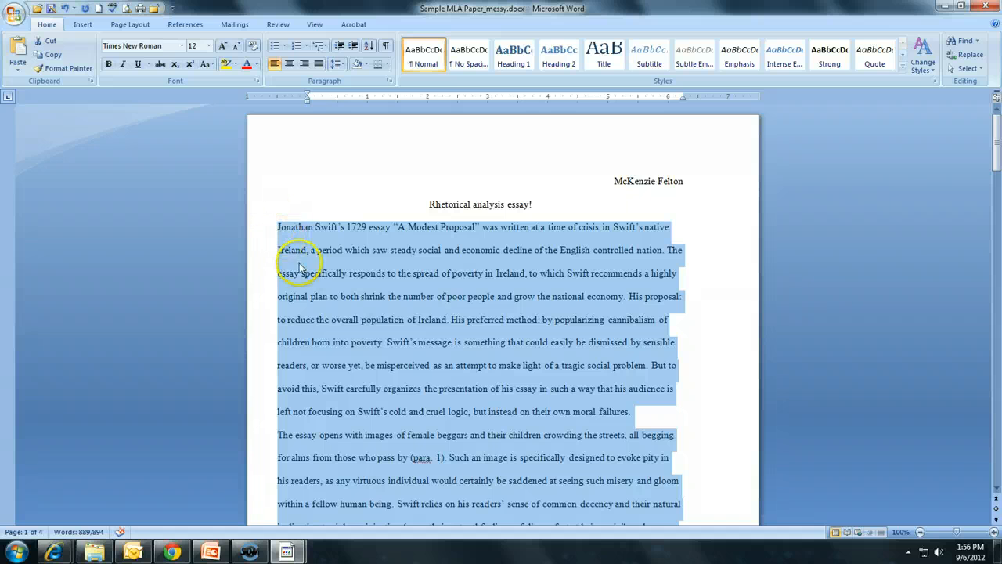
{"action": "right_click", "coordinate": [364, 263]}
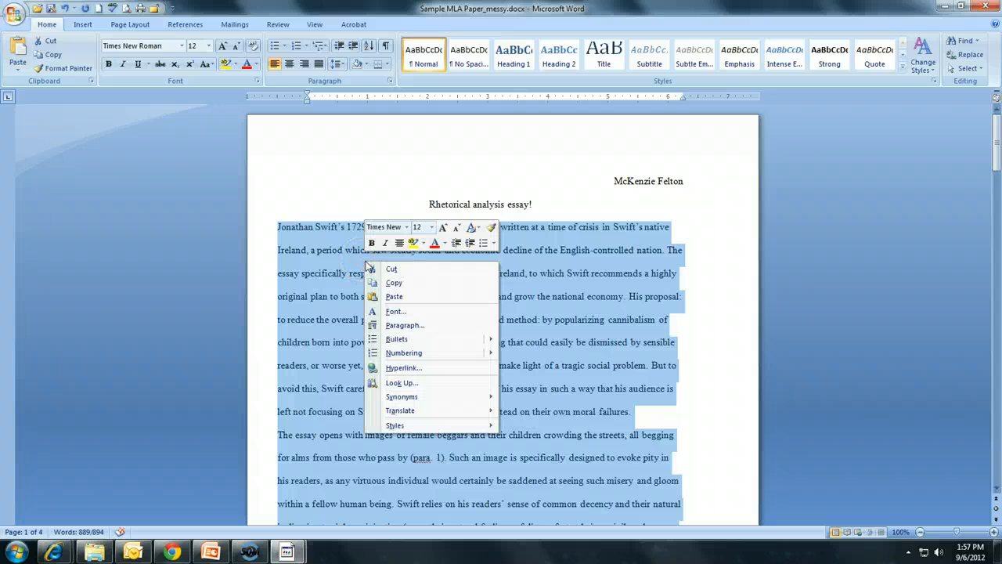
{"action": "left_click", "coordinate": [403, 325]}
{"action": "left_click", "coordinate": [594, 418]}
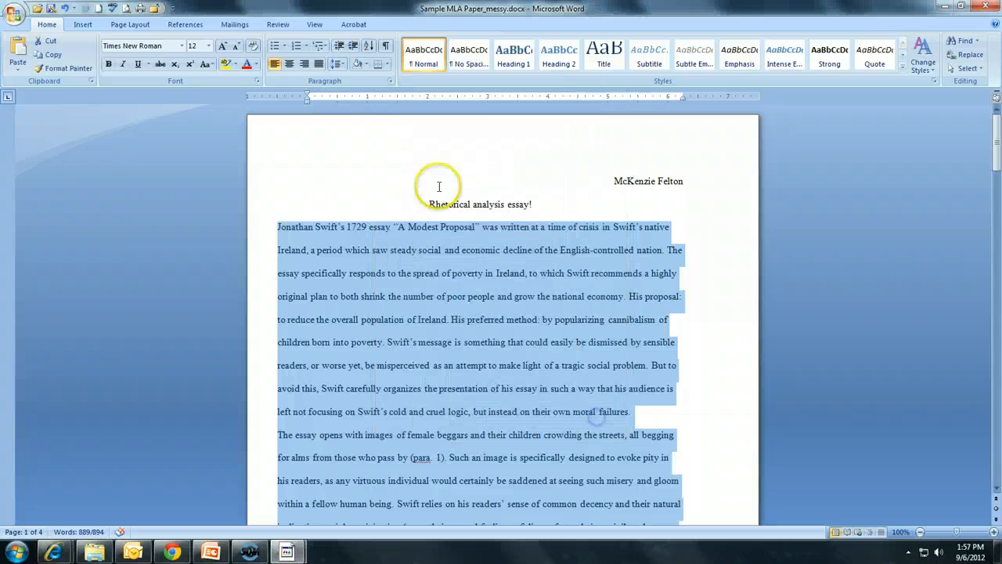
Give the selected body paragraphs a first-line indent of 0.5"
{"action": "left_click", "coordinate": [390, 83]}
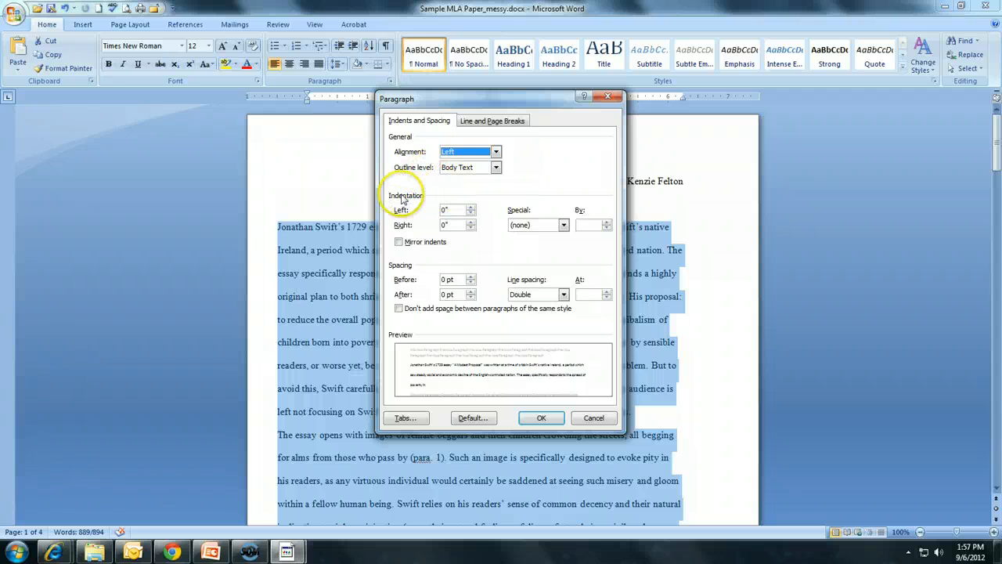
{"action": "left_click", "coordinate": [524, 225]}
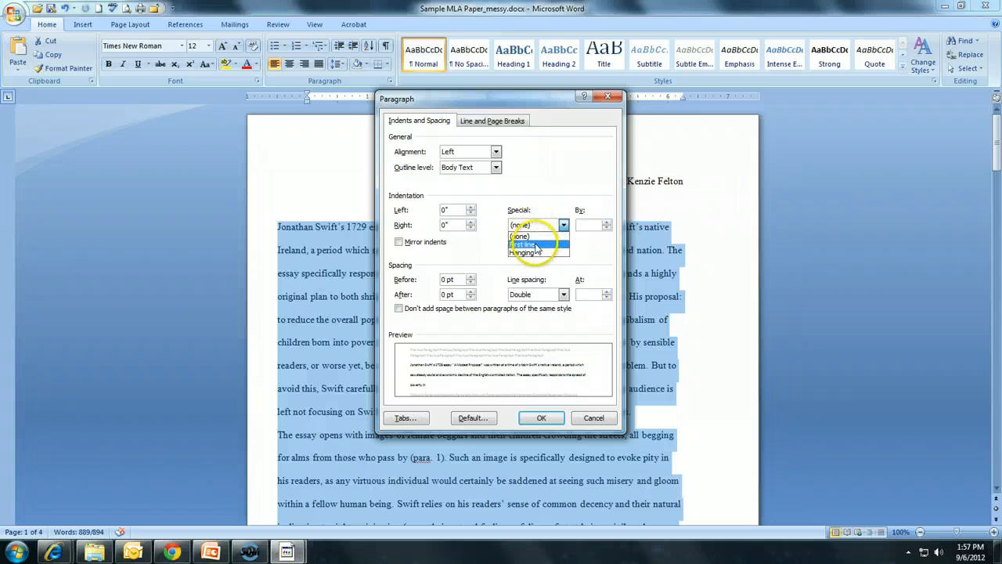
{"action": "left_click", "coordinate": [537, 245]}
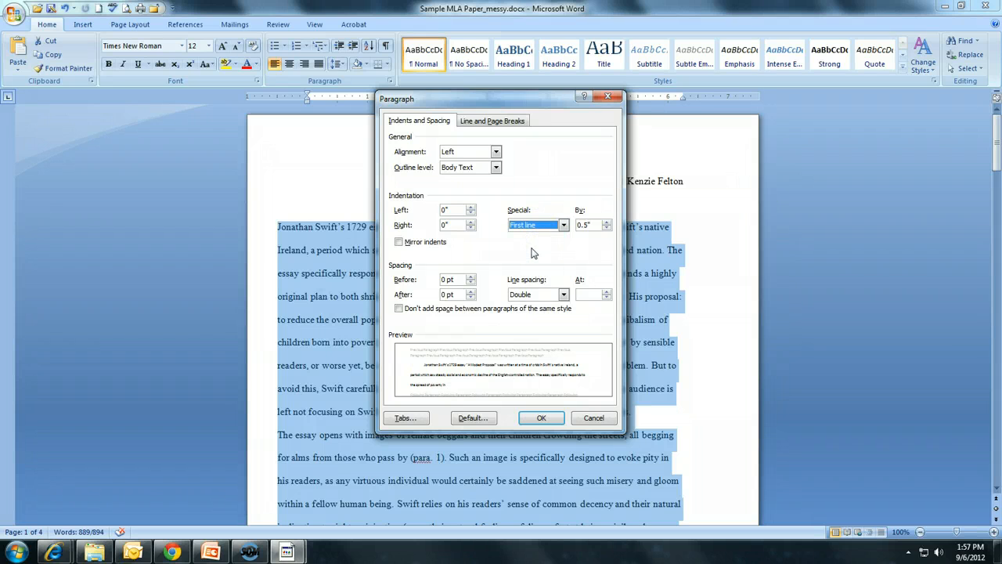
{"action": "left_click", "coordinate": [587, 226]}
{"action": "left_click", "coordinate": [545, 417]}
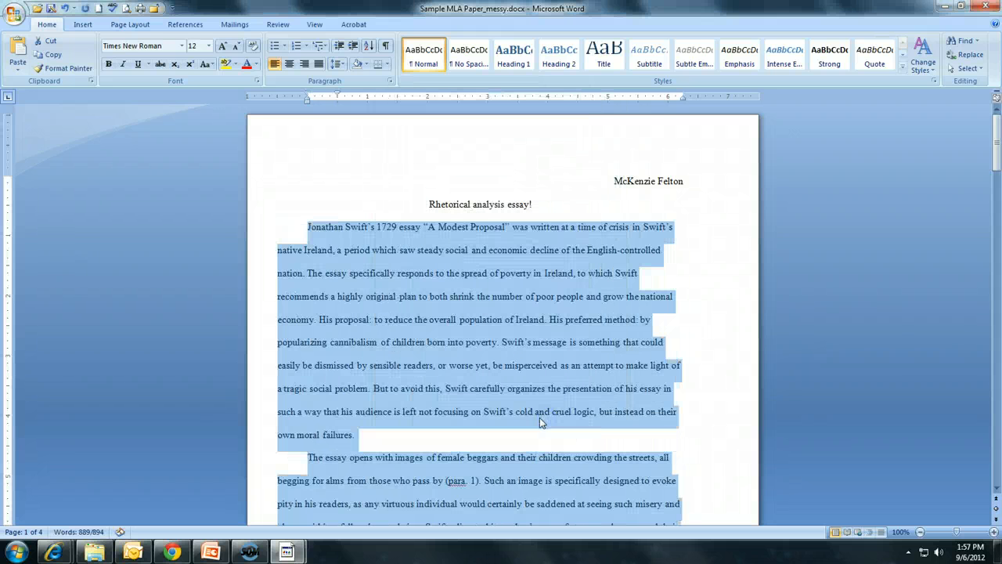
Delete the extra break after the paragraph ending with 'his own faults.'
{"action": "scroll", "coordinate": [388, 258], "scroll_direction": "down", "scroll_amount": 20}
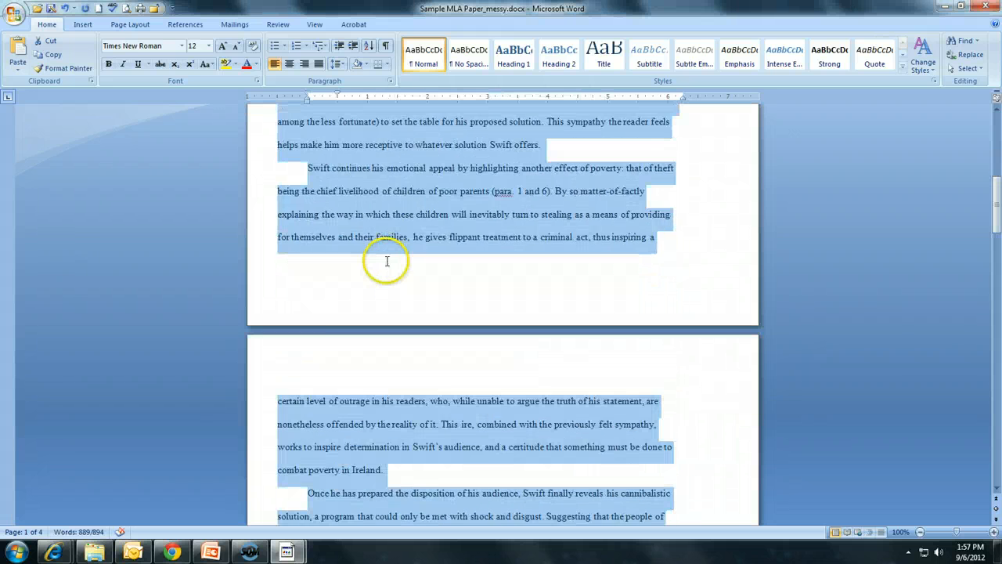
{"action": "scroll", "coordinate": [387, 267], "scroll_direction": "down", "scroll_amount": 6}
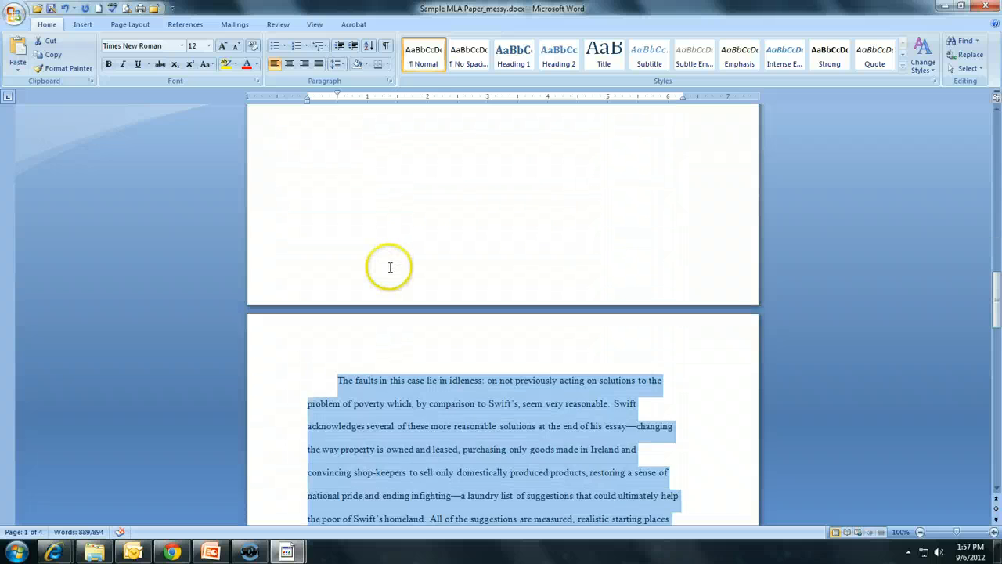
{"action": "scroll", "coordinate": [376, 275], "scroll_direction": "up", "scroll_amount": 3}
{"action": "left_click", "coordinate": [375, 243]}
{"action": "key", "text": "End"}
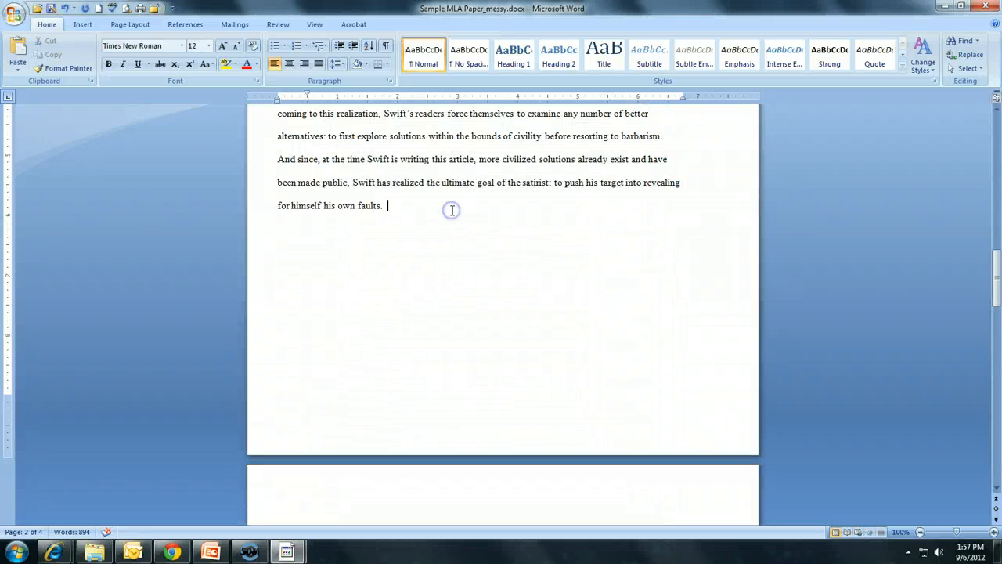
{"action": "key", "text": "Delete"}
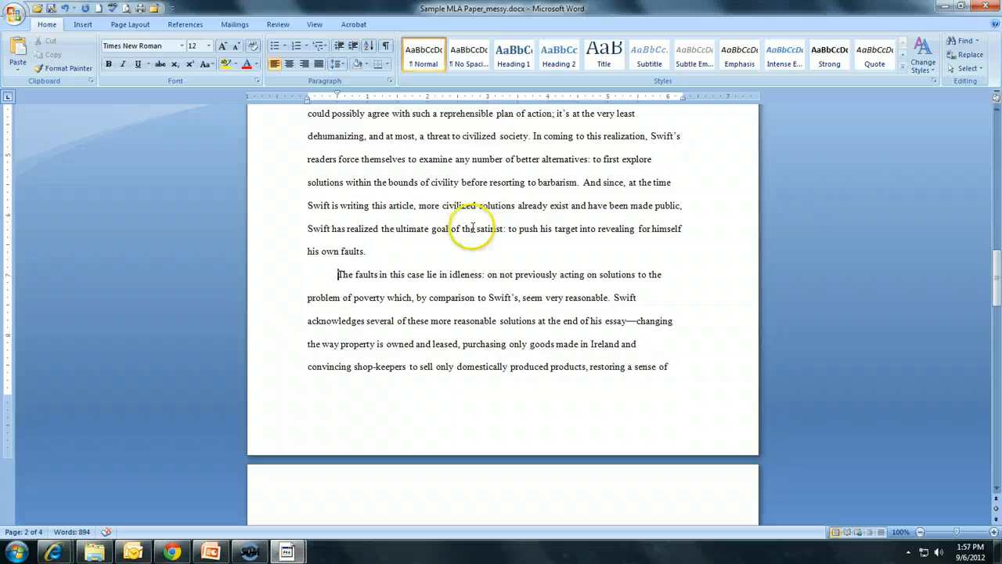
Delete the clip-art figure at the end of the document
{"action": "scroll", "coordinate": [472, 227], "scroll_direction": "down", "scroll_amount": 18}
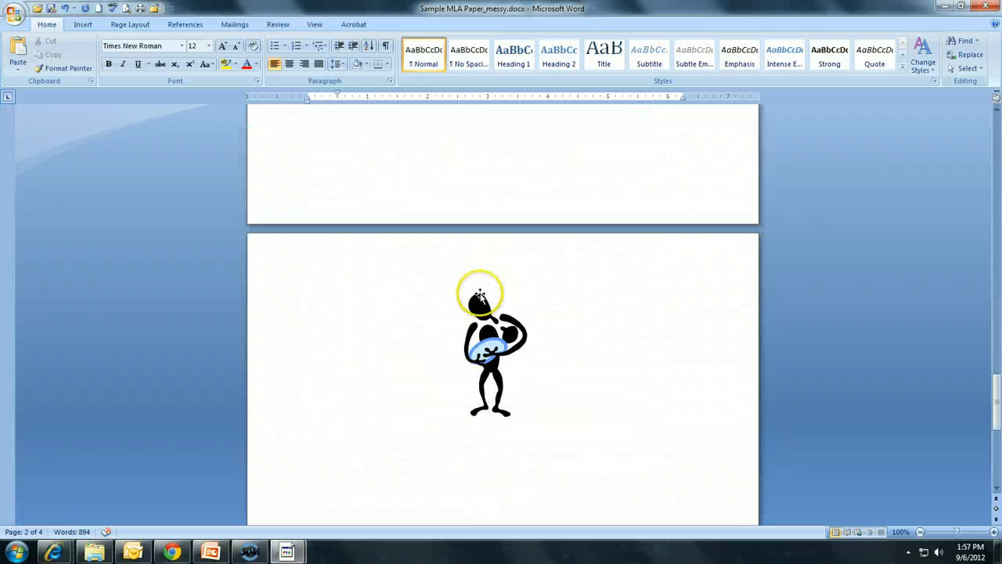
{"action": "left_click", "coordinate": [486, 313]}
{"action": "key", "text": "Delete"}
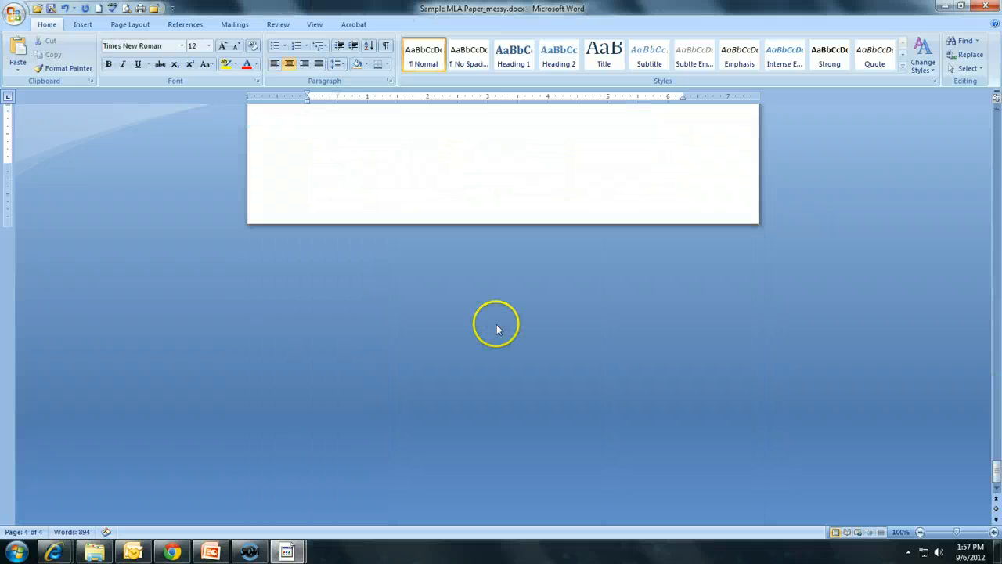
Delete the empty line above the concluding paragraph
{"action": "scroll", "coordinate": [496, 327], "scroll_direction": "up", "scroll_amount": 6}
{"action": "left_click", "coordinate": [404, 227]}
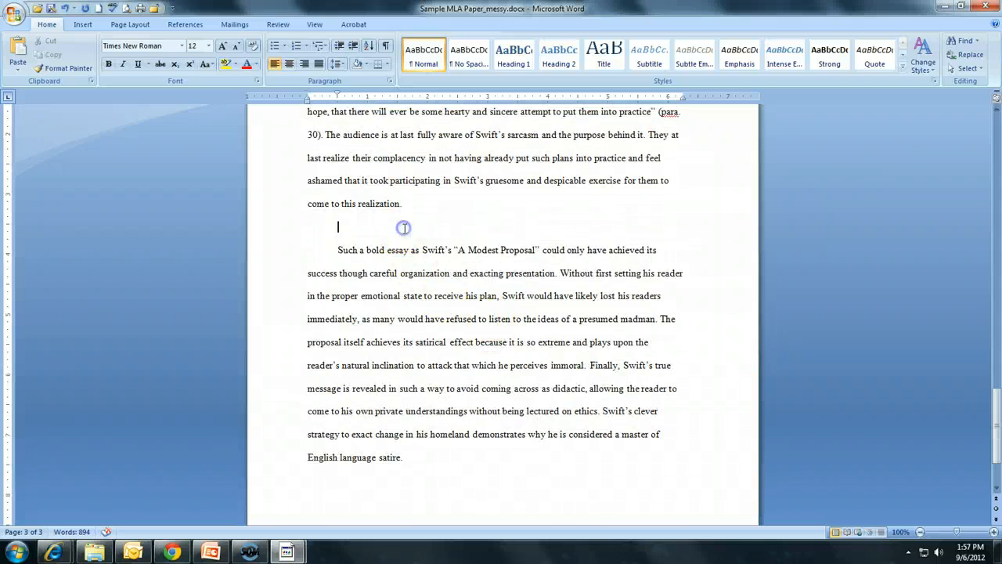
{"action": "key", "text": "Delete"}
Try left-aligning the essay title, then undo the change
{"action": "scroll", "coordinate": [391, 224], "scroll_direction": "up", "scroll_amount": 9}
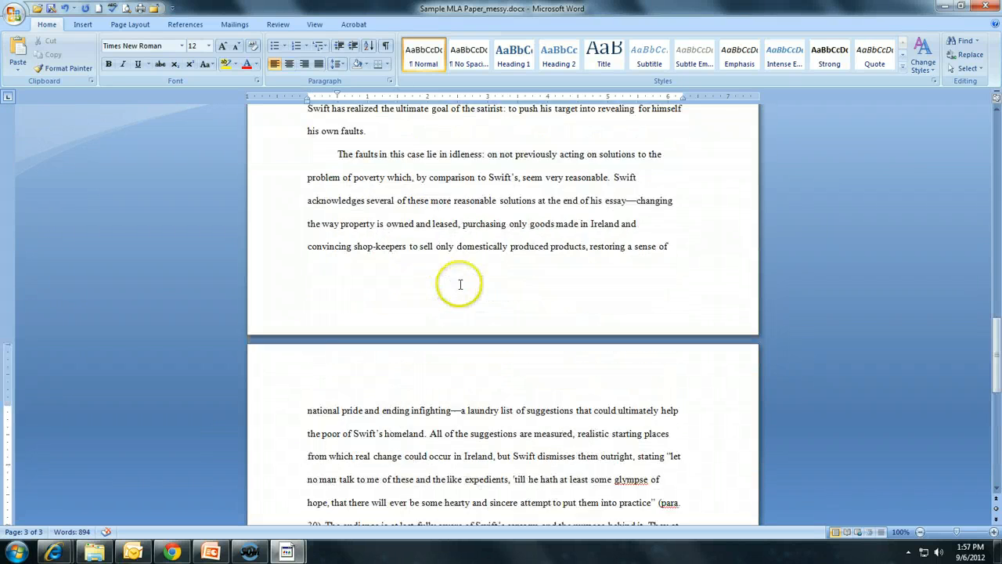
{"action": "scroll", "coordinate": [464, 297], "scroll_direction": "up", "scroll_amount": 12}
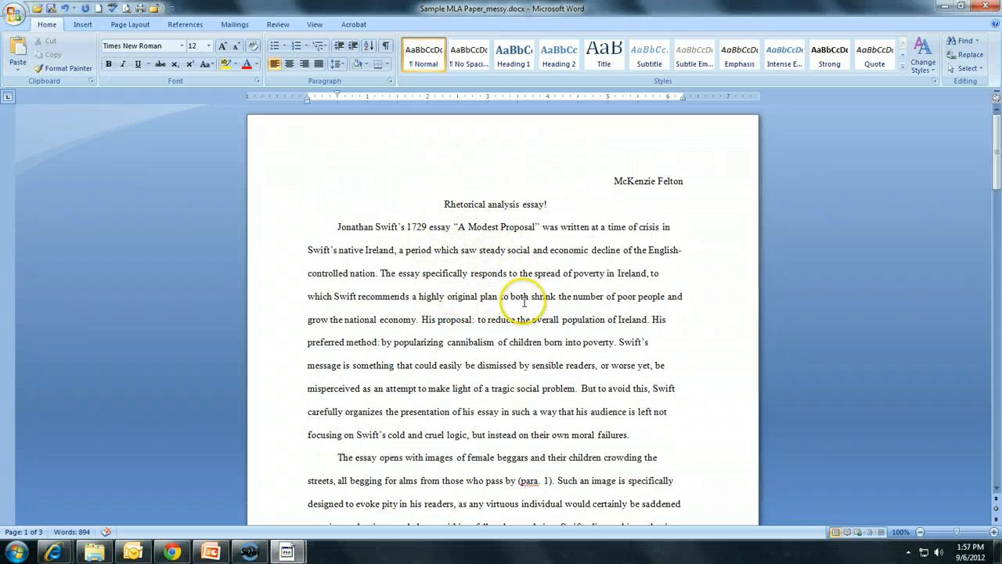
{"action": "triple_click", "coordinate": [495, 205]}
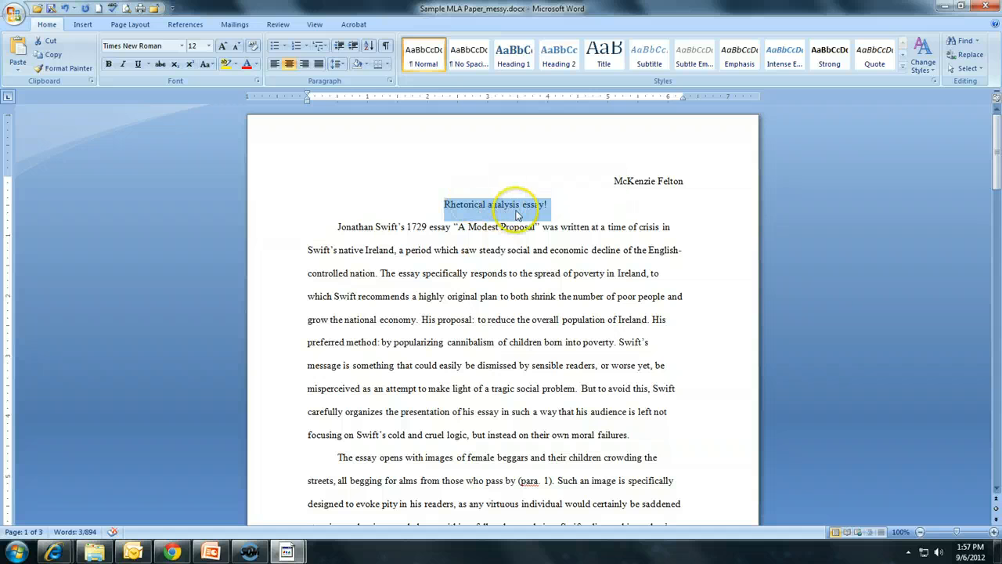
{"action": "left_click", "coordinate": [274, 64]}
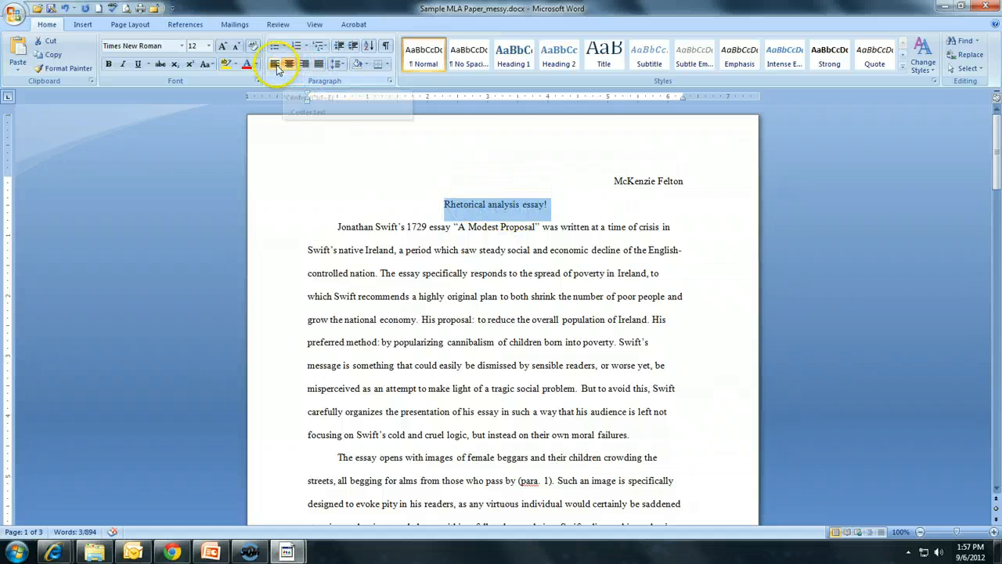
{"action": "left_click", "coordinate": [307, 203]}
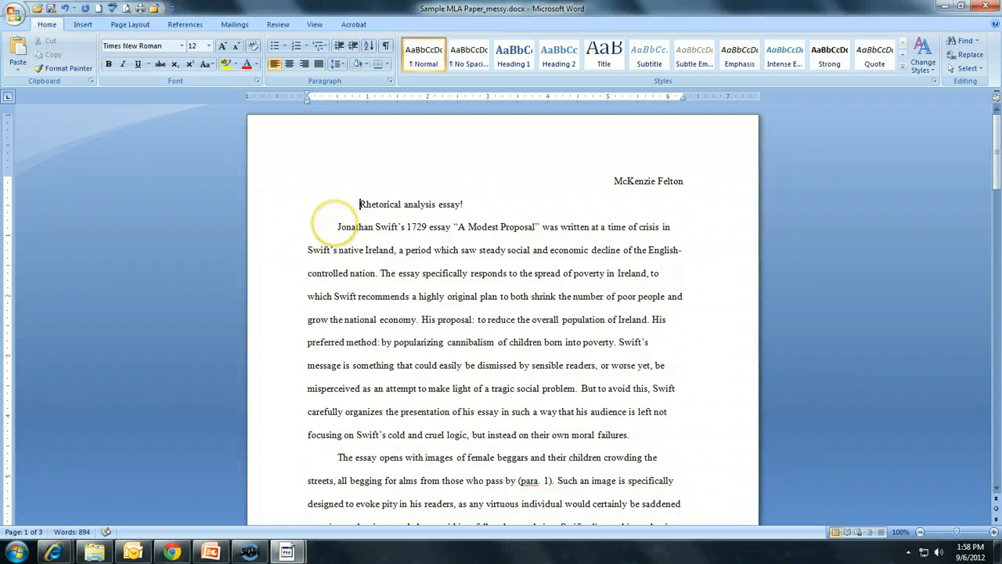
{"action": "left_click", "coordinate": [76, 10]}
{"action": "left_click", "coordinate": [72, 23]}
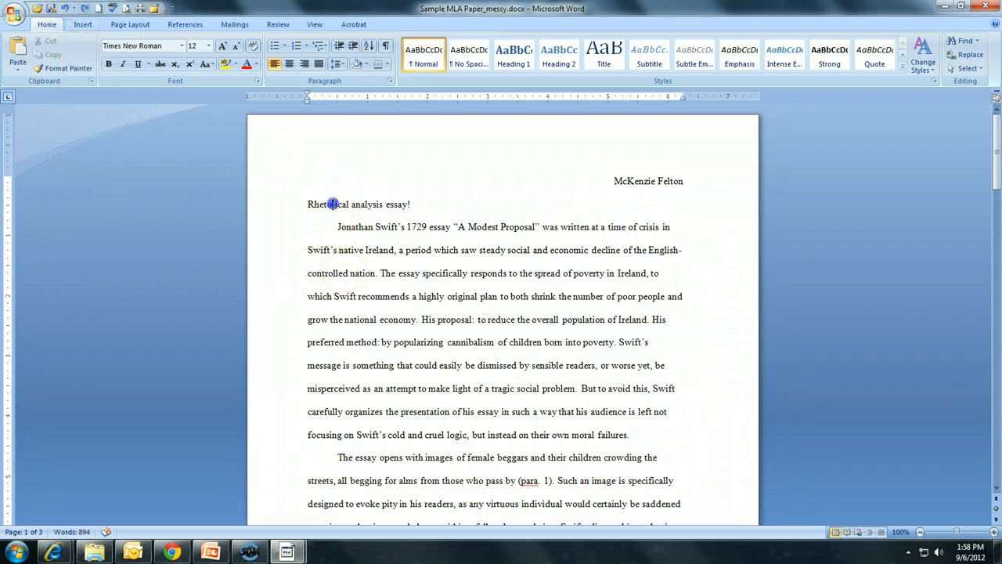
Center the essay title 'Rhetorical analysis essay!'
{"action": "triple_click", "coordinate": [331, 204]}
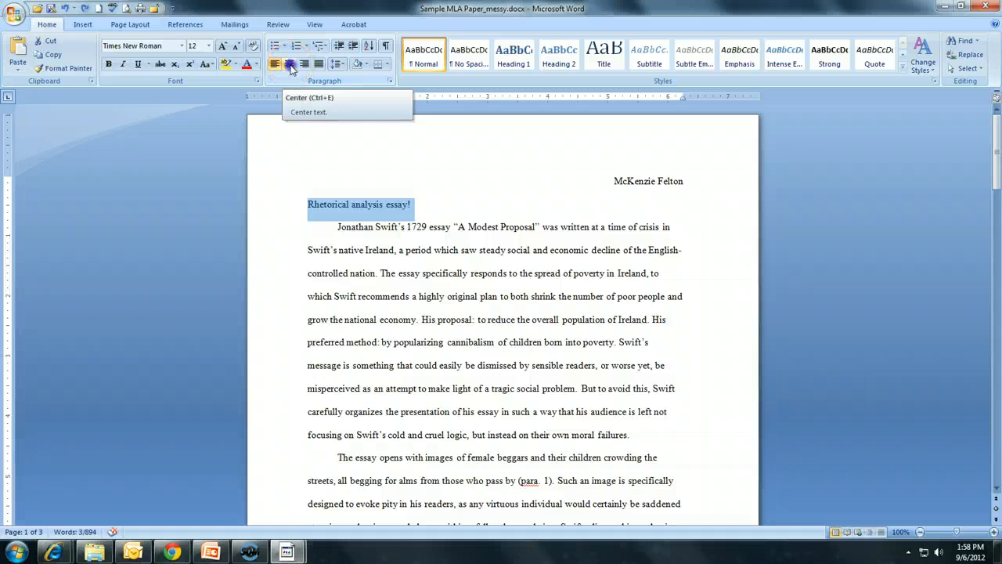
{"action": "left_click", "coordinate": [290, 66]}
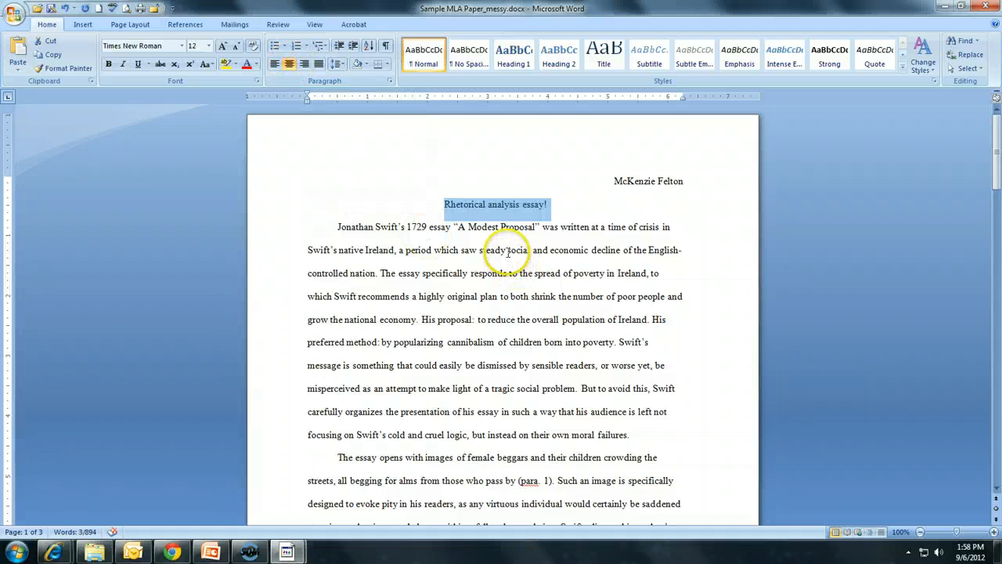
{"action": "scroll", "coordinate": [642, 219], "scroll_direction": "down", "scroll_amount": 2}
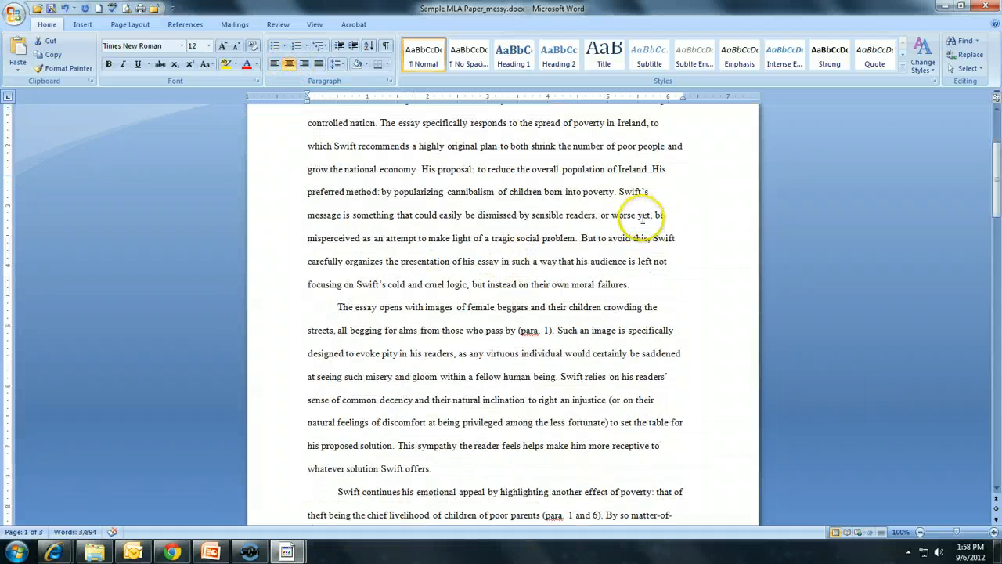
{"action": "scroll", "coordinate": [642, 219], "scroll_direction": "up", "scroll_amount": 2}
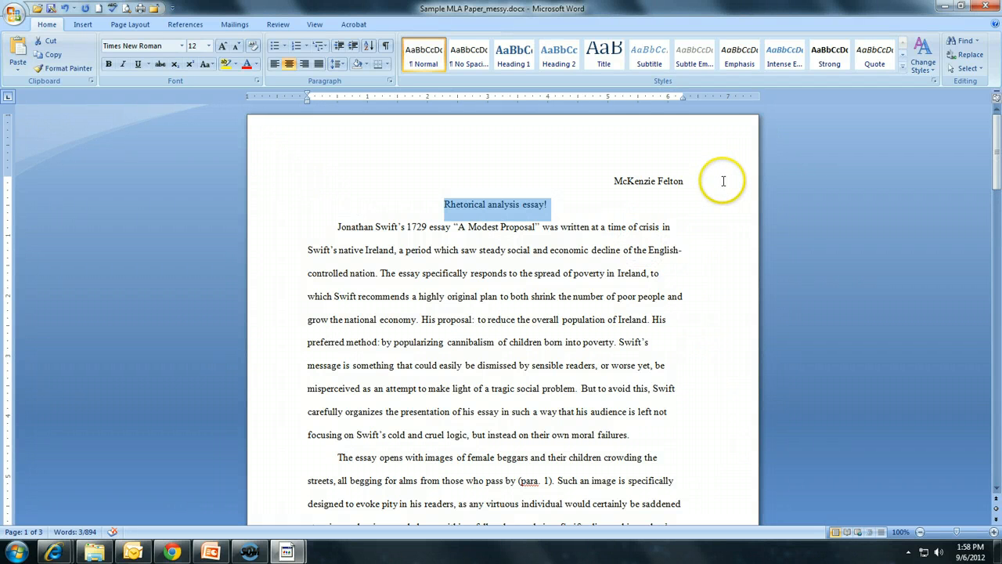
Scroll through the pages to review the paragraph formatting
{"action": "scroll", "coordinate": [320, 258], "scroll_direction": "down", "scroll_amount": 6}
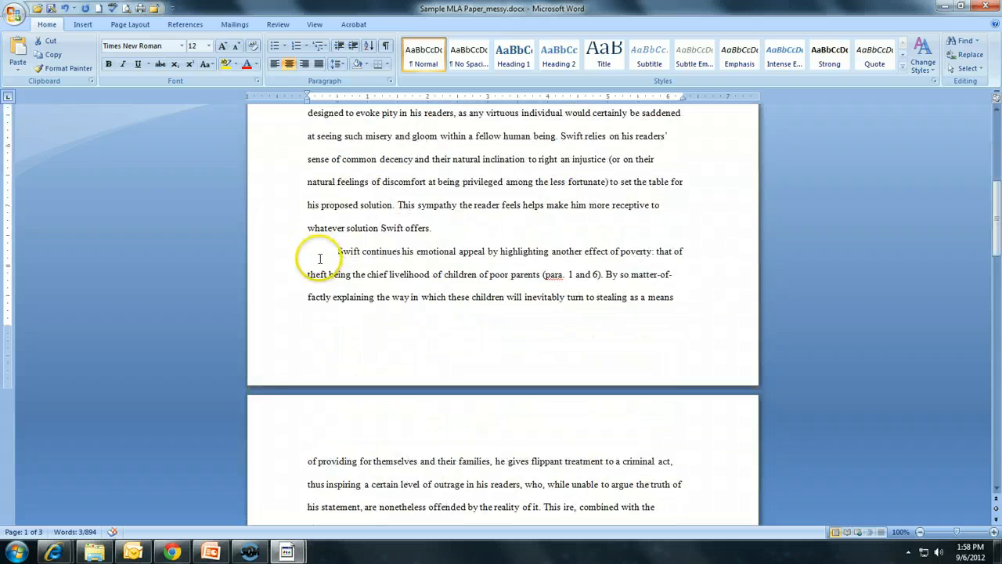
{"action": "scroll", "coordinate": [320, 258], "scroll_direction": "down", "scroll_amount": 16}
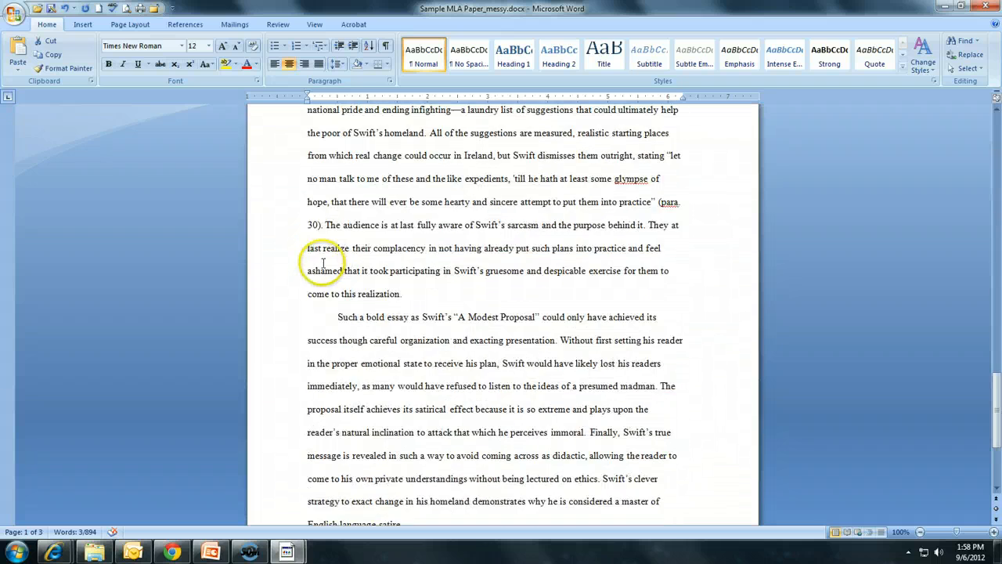
{"action": "scroll", "coordinate": [322, 263], "scroll_direction": "down", "scroll_amount": 3}
{"action": "scroll", "coordinate": [470, 313], "scroll_direction": "up", "scroll_amount": 4}
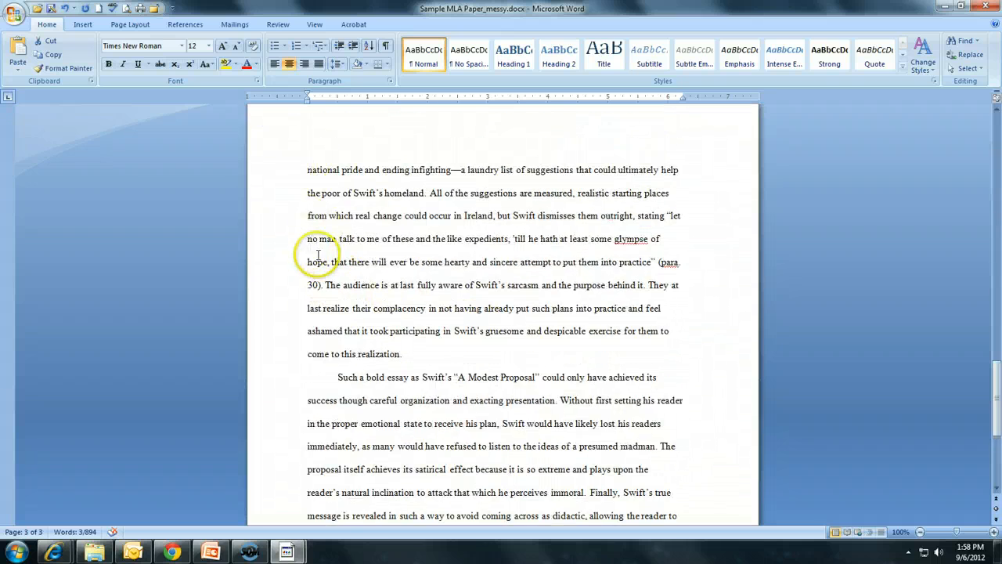
{"action": "scroll", "coordinate": [313, 251], "scroll_direction": "up", "scroll_amount": 3}
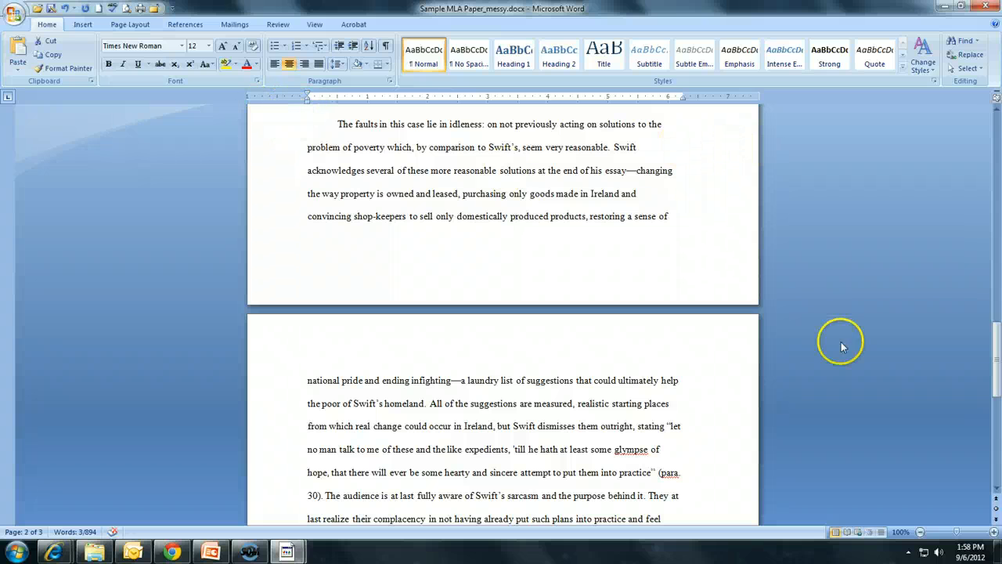
{"action": "scroll", "coordinate": [710, 348], "scroll_direction": "up", "scroll_amount": 15}
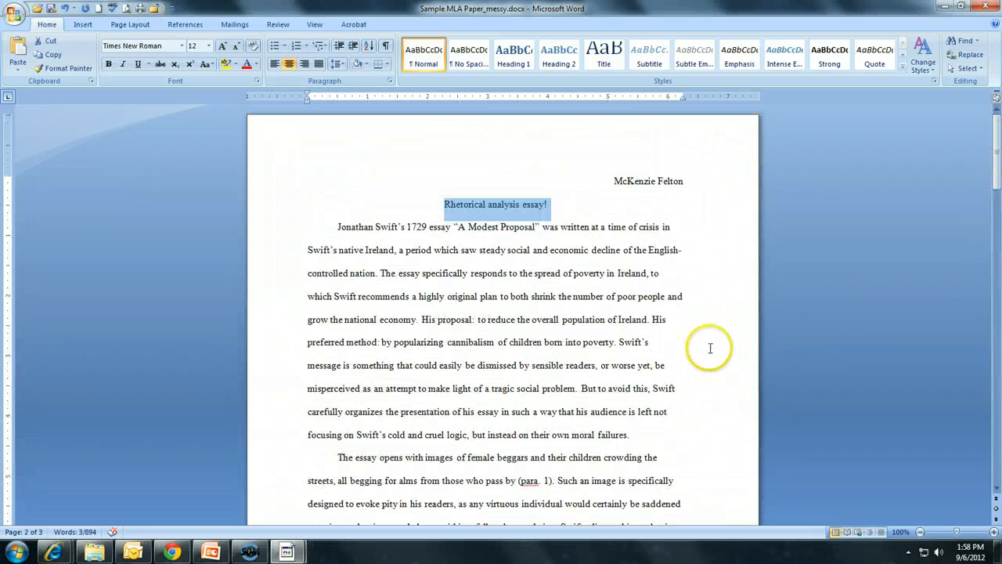
{"action": "left_click", "coordinate": [394, 211]}
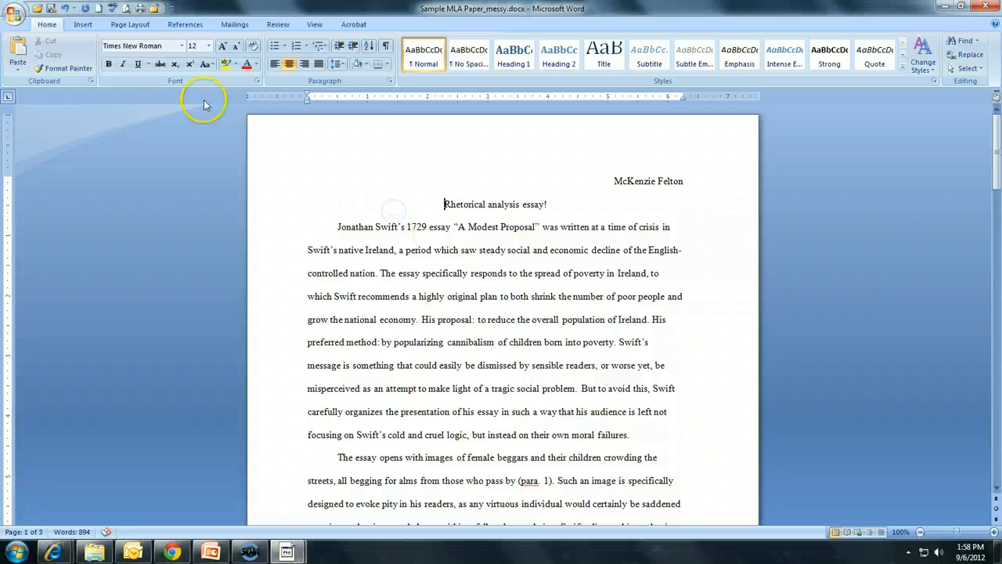
{"action": "left_click", "coordinate": [134, 27]}
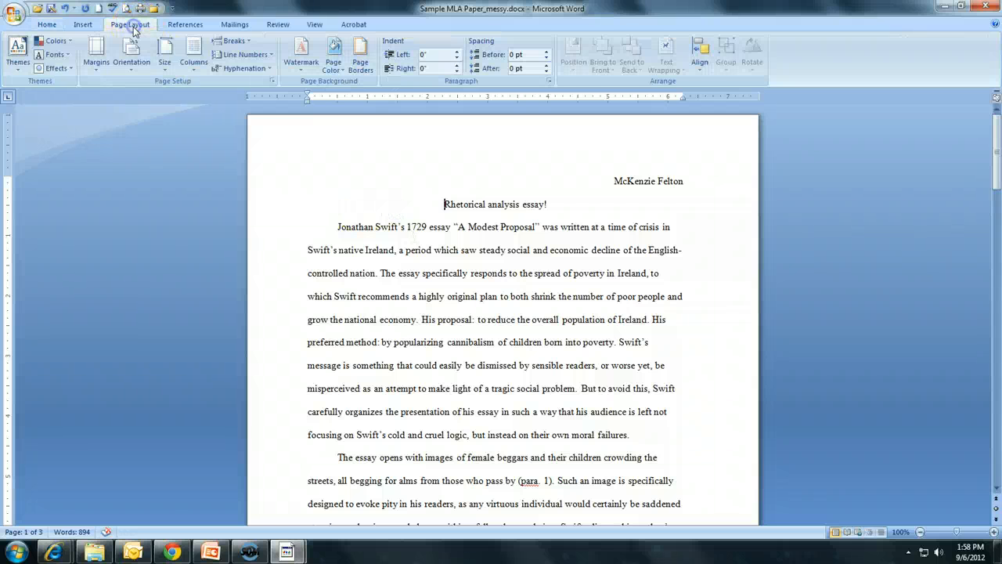
{"action": "left_click", "coordinate": [98, 73]}
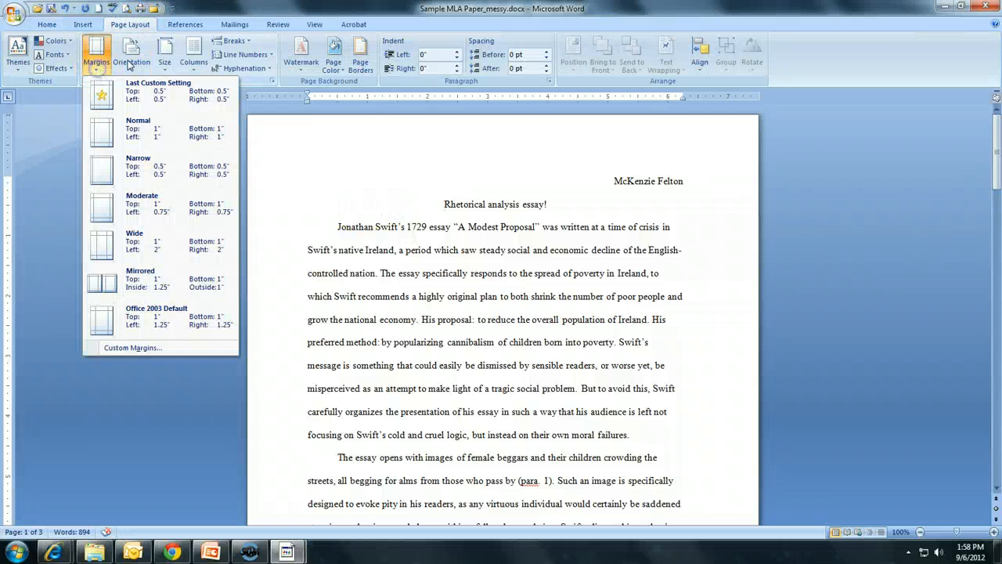
{"action": "left_click", "coordinate": [216, 17]}
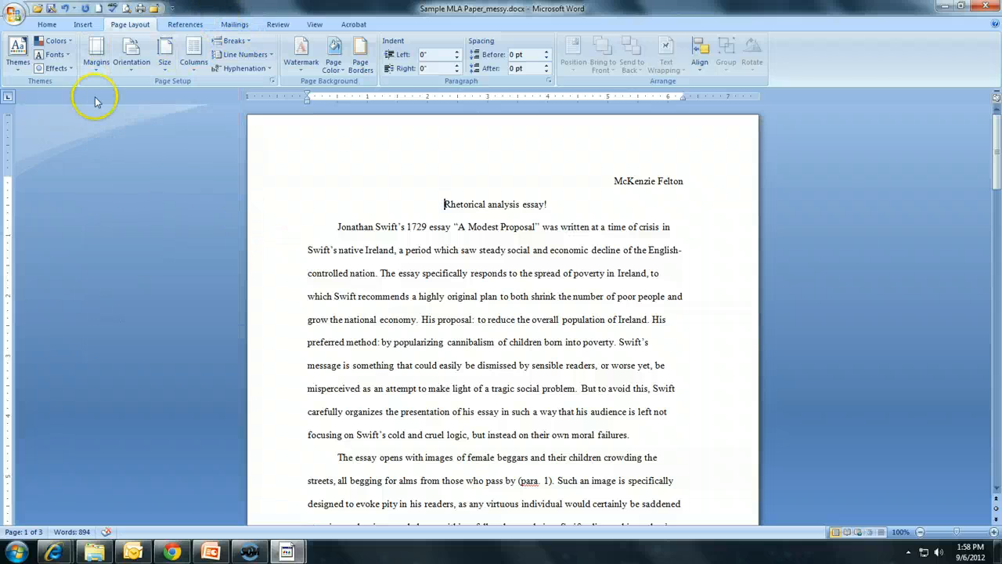
{"action": "left_click", "coordinate": [47, 24]}
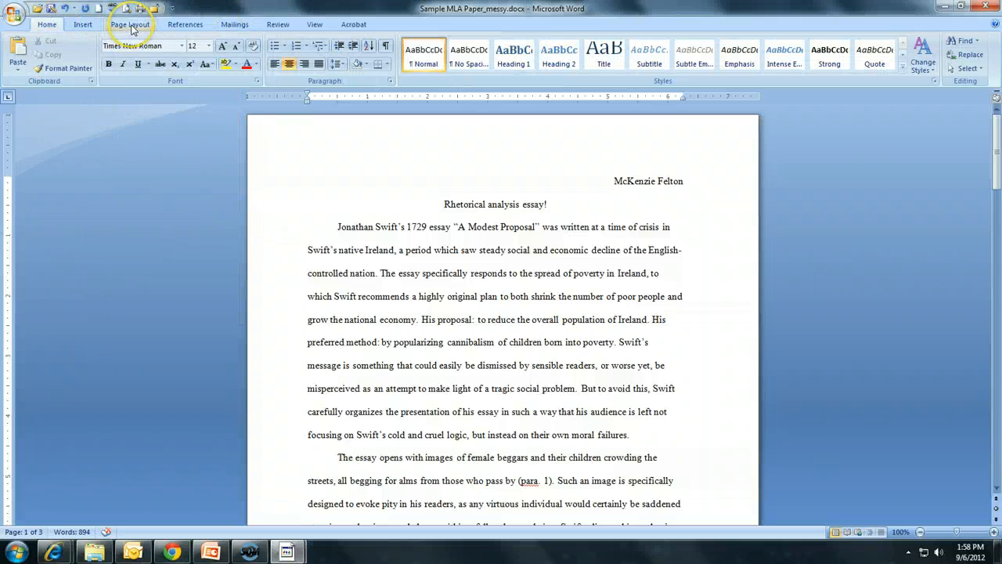
Set the page margins to the Normal preset of 1 inch on all sides
{"action": "left_click", "coordinate": [130, 24]}
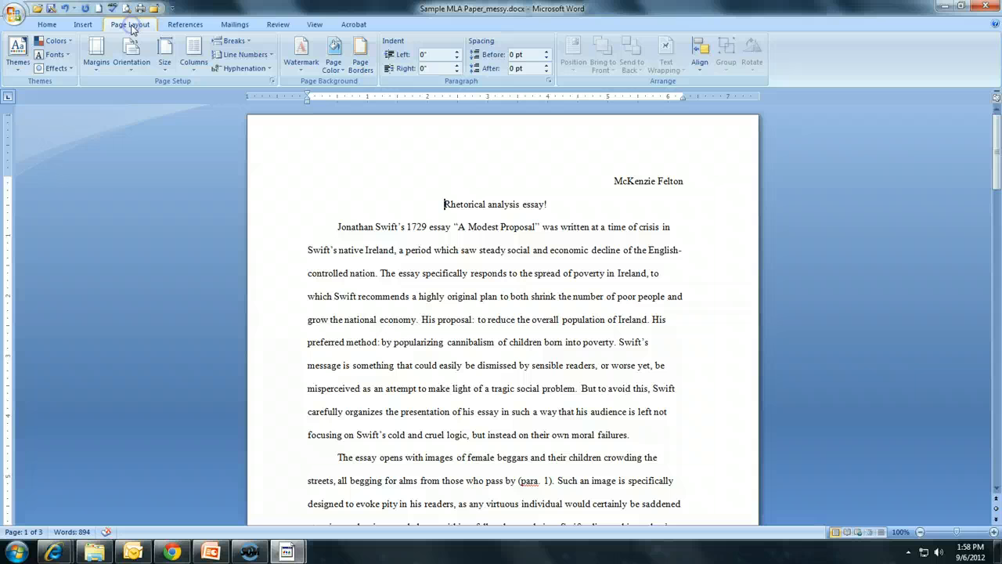
{"action": "left_click", "coordinate": [98, 69]}
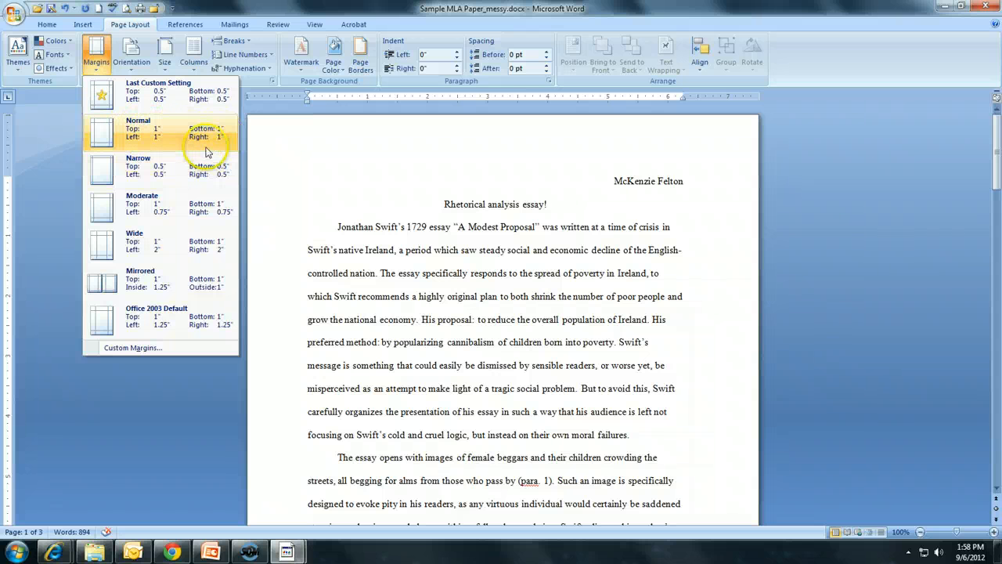
{"action": "left_click", "coordinate": [168, 136]}
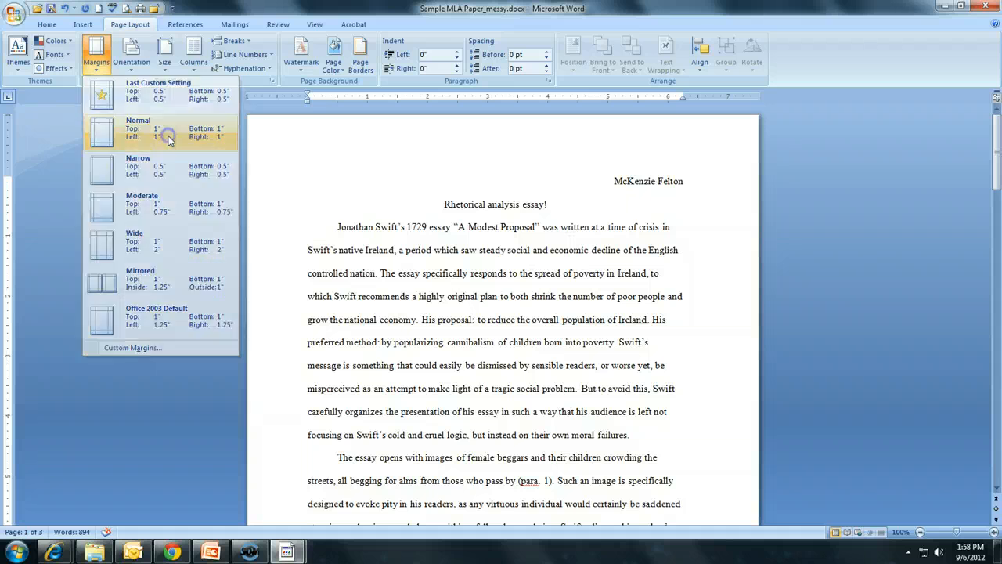
Scroll through the essay pages to review the layout with the new margins
{"action": "left_click", "coordinate": [453, 204]}
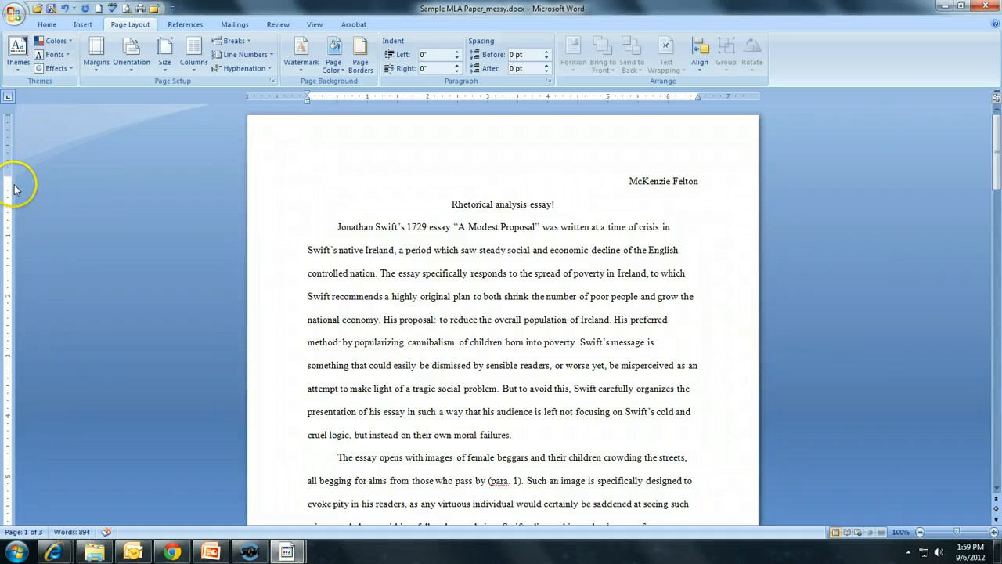
{"action": "scroll", "coordinate": [123, 273], "scroll_direction": "down", "scroll_amount": 6}
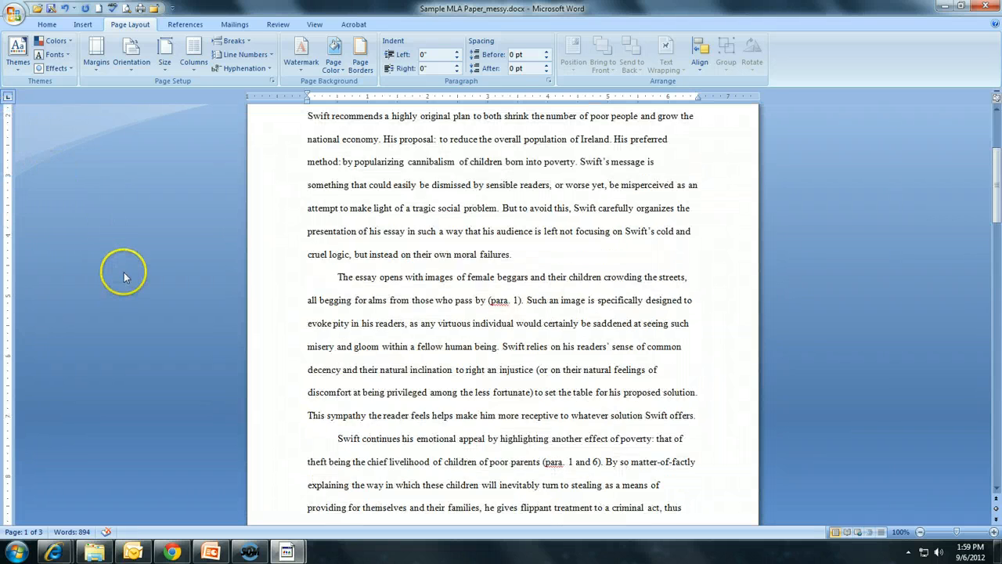
{"action": "scroll", "coordinate": [170, 348], "scroll_direction": "up", "scroll_amount": 3}
{"action": "scroll", "coordinate": [170, 347], "scroll_direction": "up", "scroll_amount": 3}
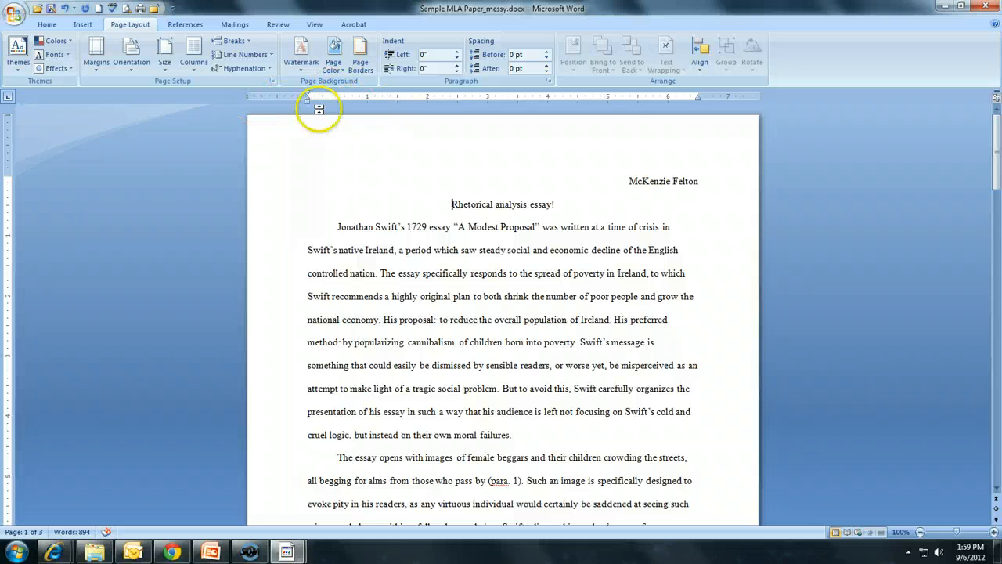
{"action": "left_click", "coordinate": [315, 26]}
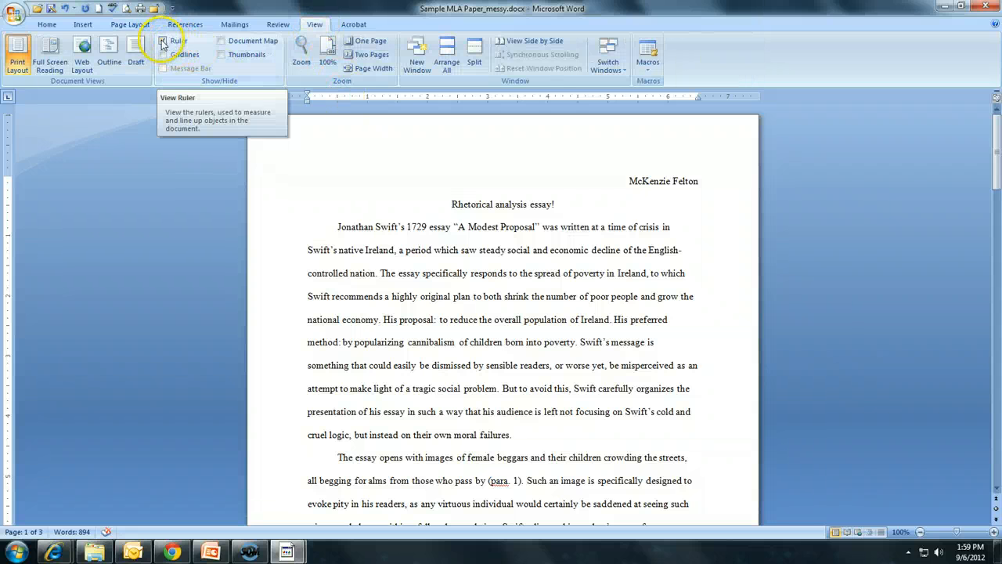
{"action": "left_click", "coordinate": [47, 25]}
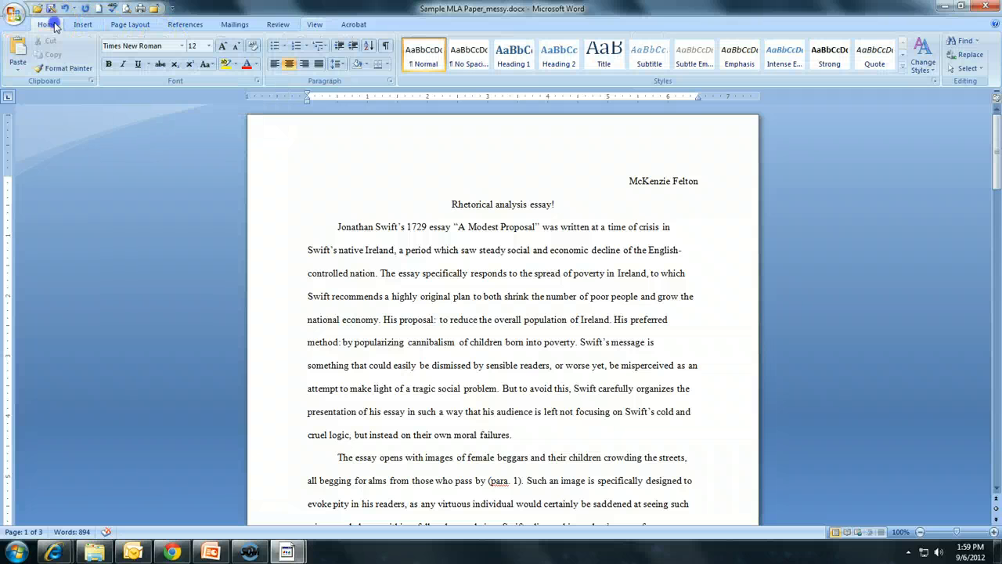
{"action": "scroll", "coordinate": [554, 204], "scroll_direction": "down", "scroll_amount": 2}
{"action": "scroll", "coordinate": [553, 203], "scroll_direction": "down", "scroll_amount": 12}
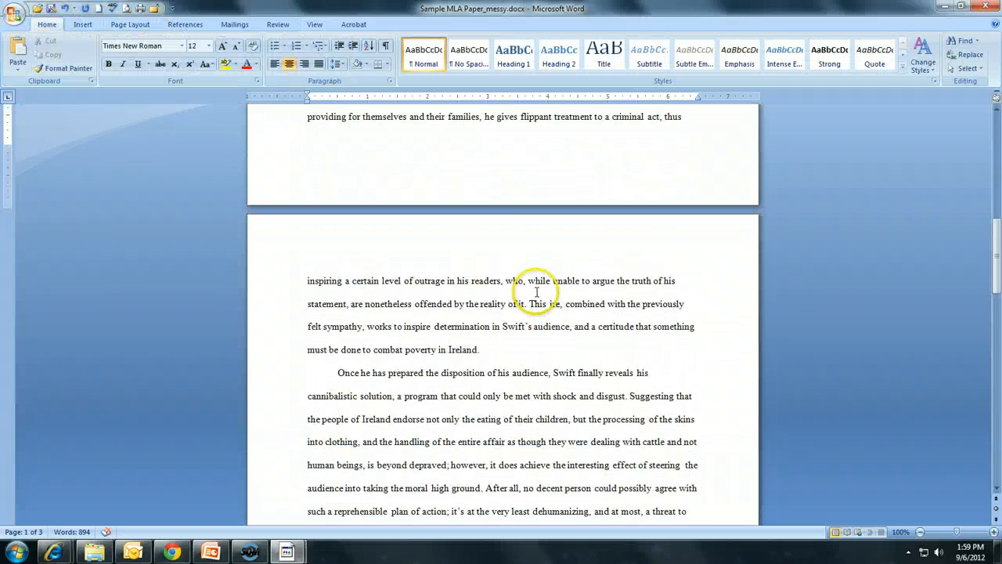
{"action": "scroll", "coordinate": [535, 300], "scroll_direction": "down", "scroll_amount": 7}
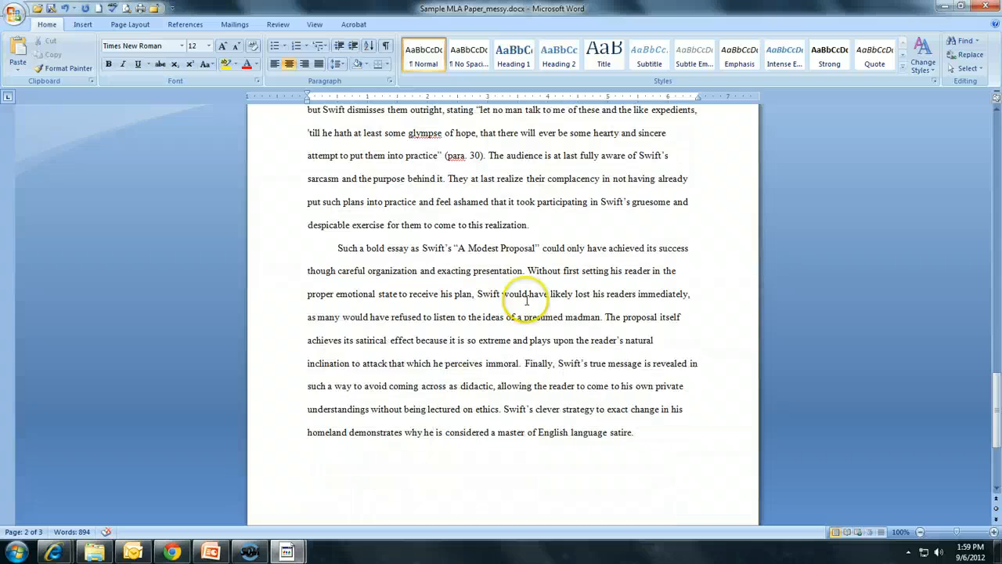
{"action": "left_click_drag", "start_coordinate": [996, 423], "coordinate": [996, 145]}
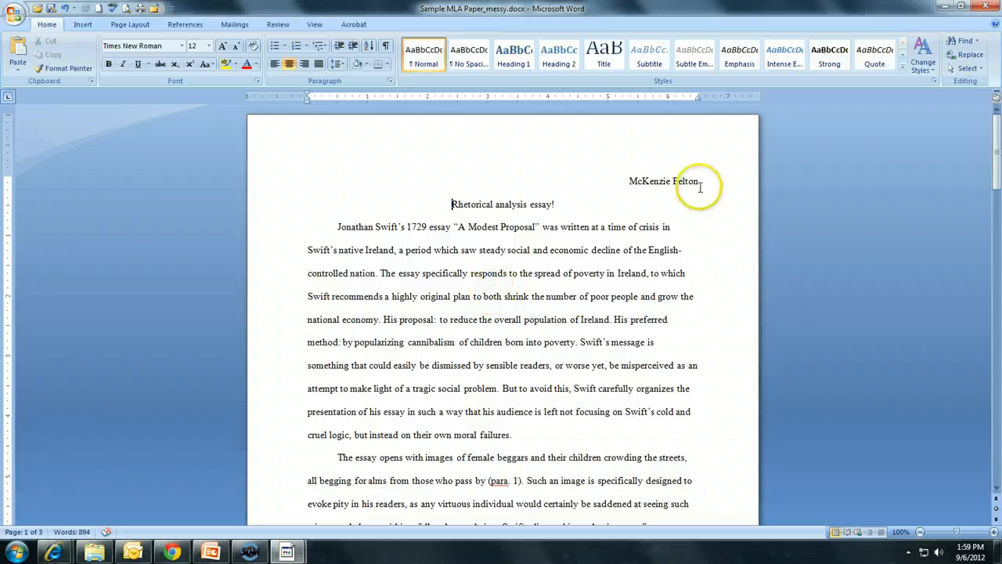
Left-align the author's name line at the top of the first page
{"action": "triple_click", "coordinate": [662, 181]}
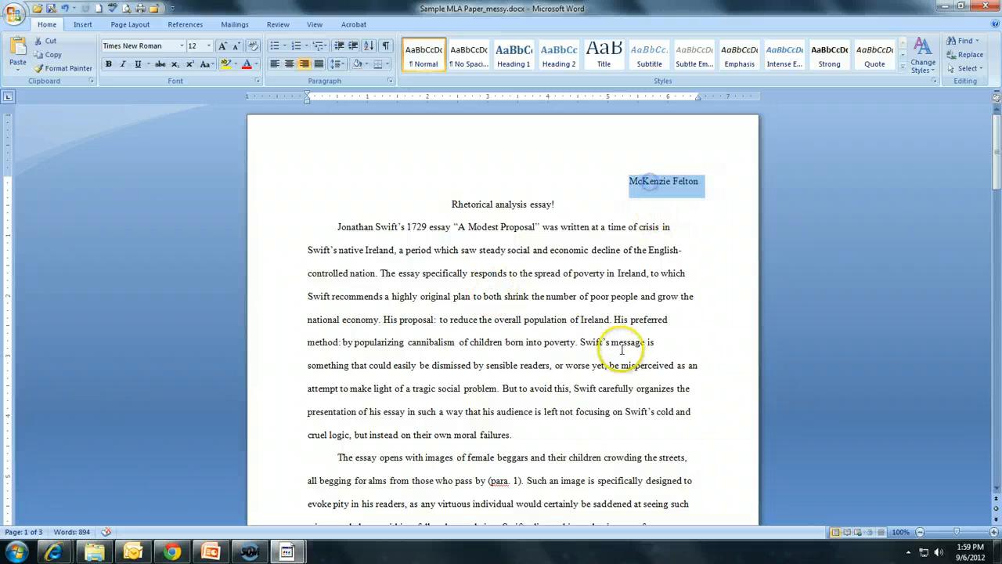
{"action": "left_click", "coordinate": [275, 65]}
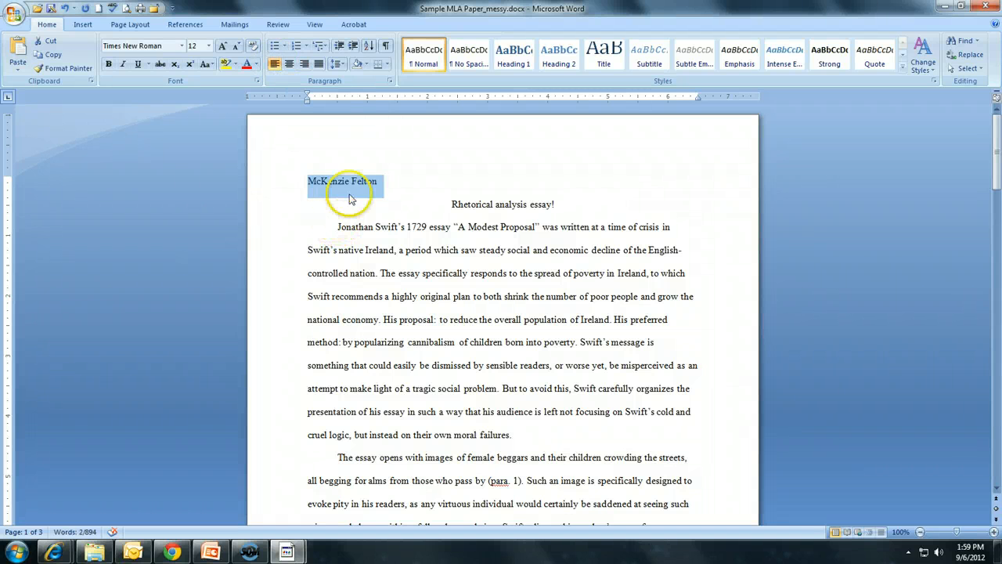
{"action": "left_click", "coordinate": [393, 192]}
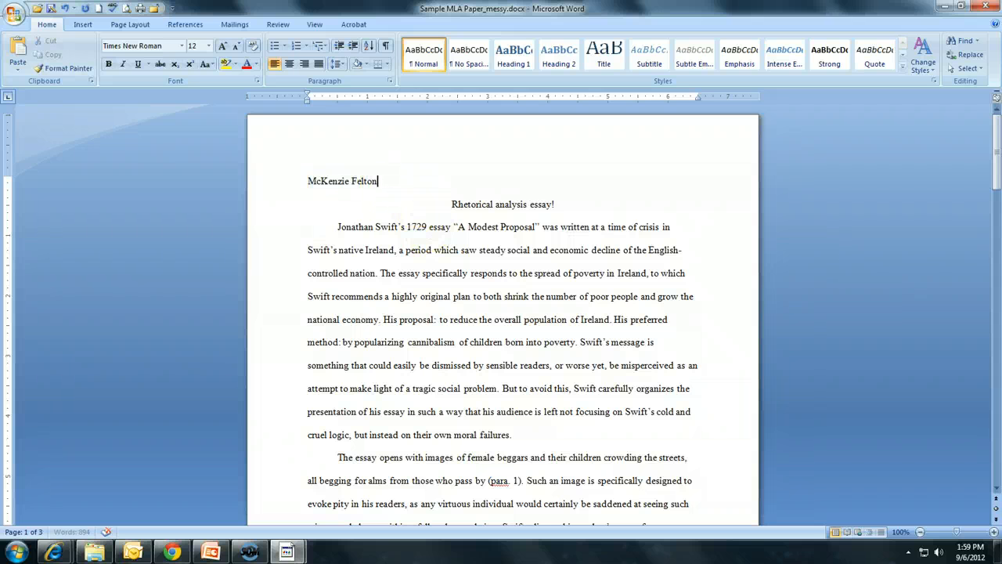
Add the teacher's name and the course line 'AP Language and Composition' below the author's name
{"action": "key", "text": "alt+p"}
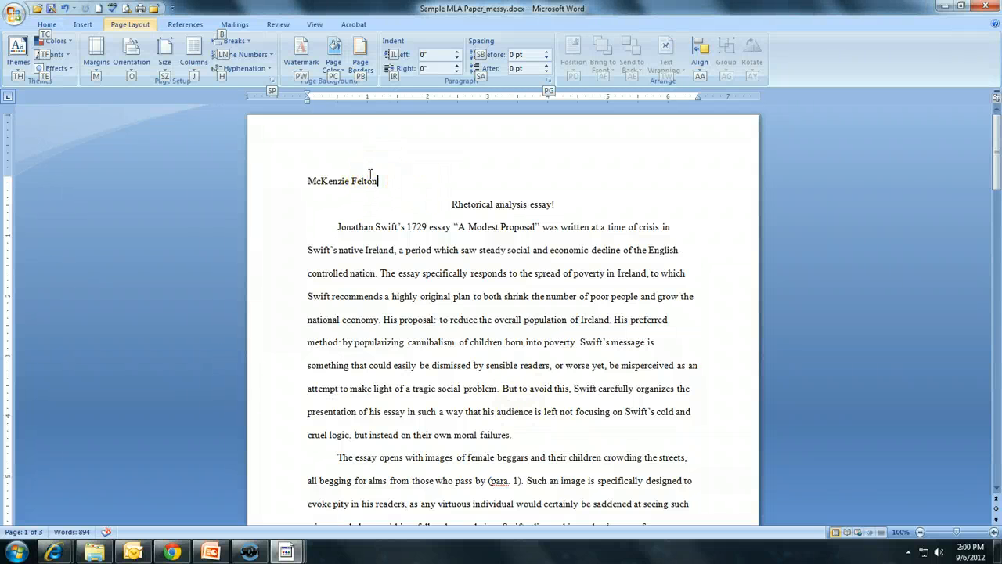
{"action": "key", "text": "alt"}
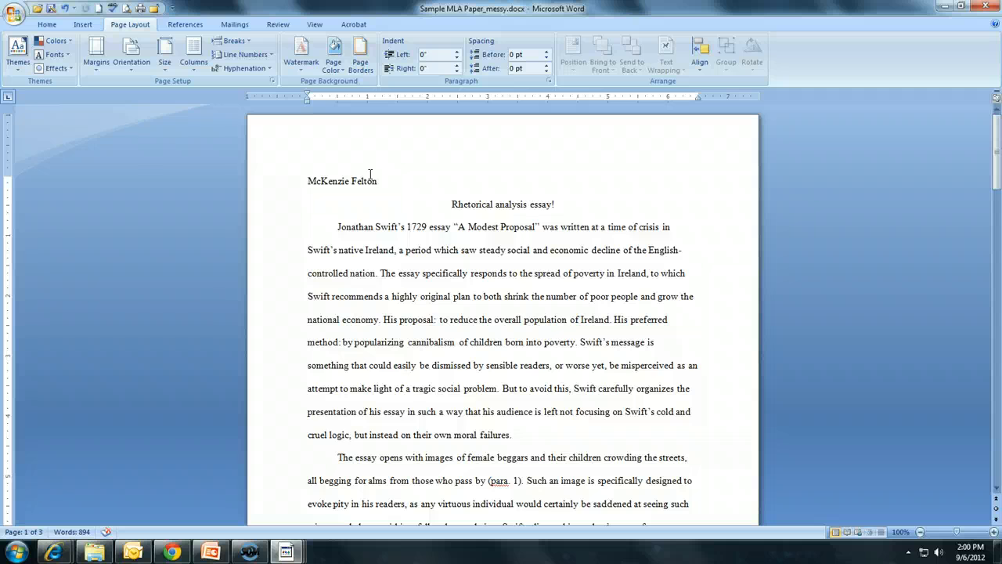
{"action": "key", "text": "Return"}
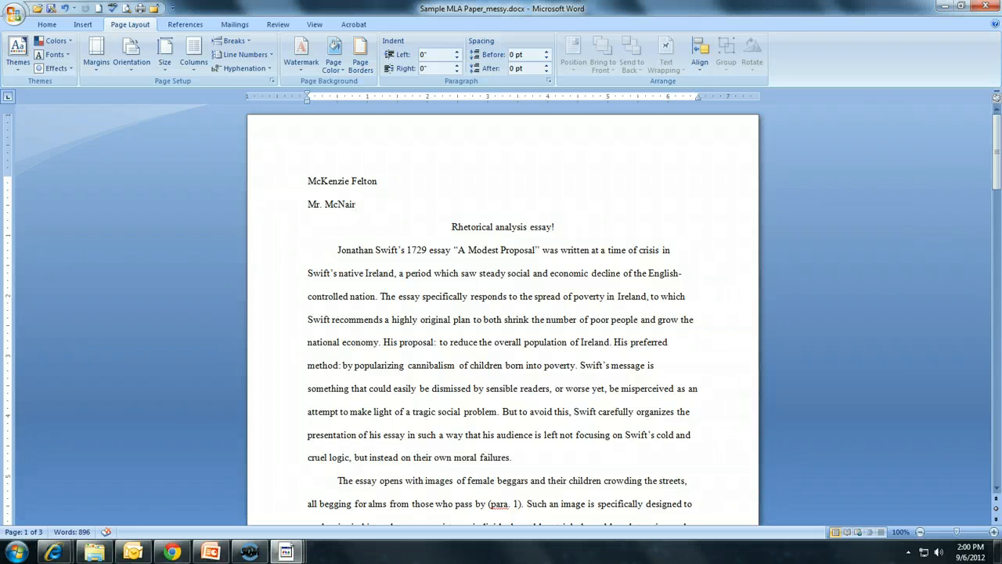
{"action": "key", "text": "Return"}
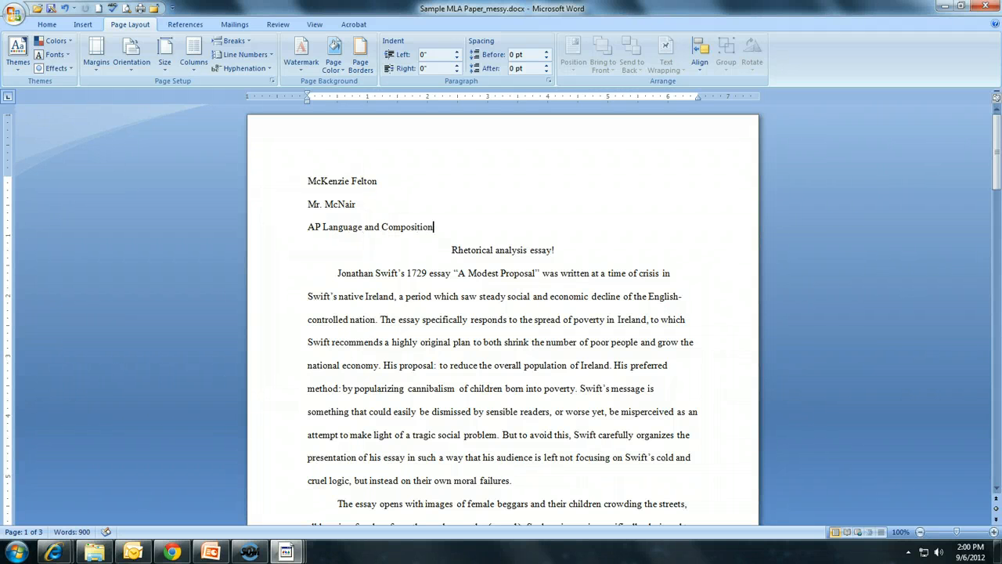
Change the course line to 'AP English Language and Composition' and start a new line below it
{"action": "left_click", "coordinate": [322, 226]}
{"action": "type", "text": "English"}
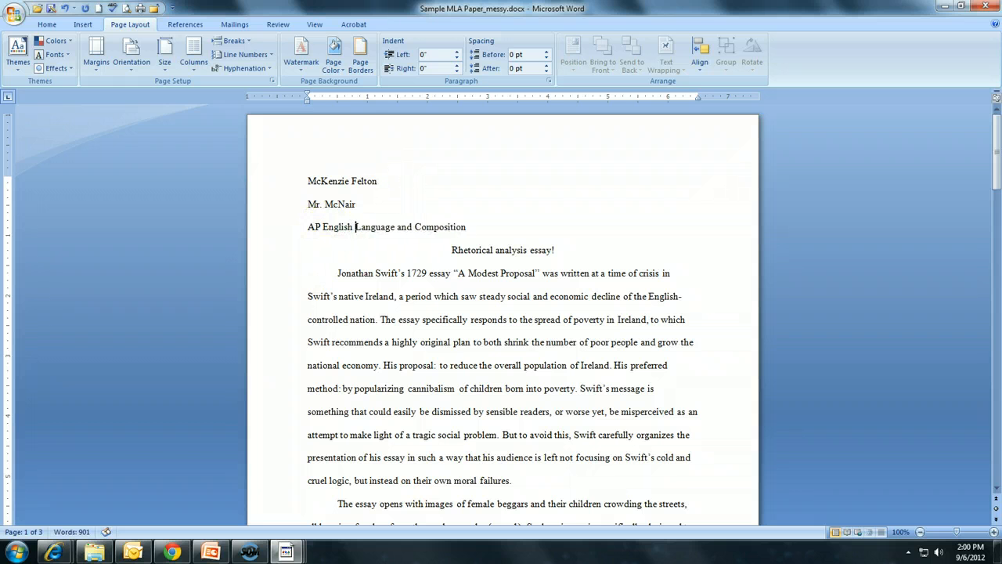
{"action": "left_click", "coordinate": [492, 228]}
{"action": "key", "text": "Return"}
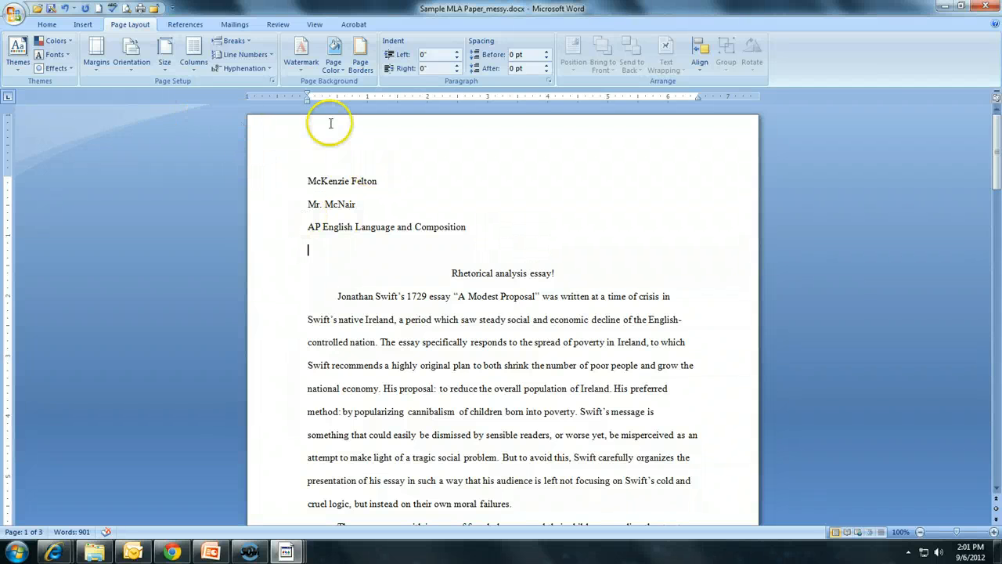
Insert the current date below the course line in the '6 September 2012' format
{"action": "left_click", "coordinate": [83, 24]}
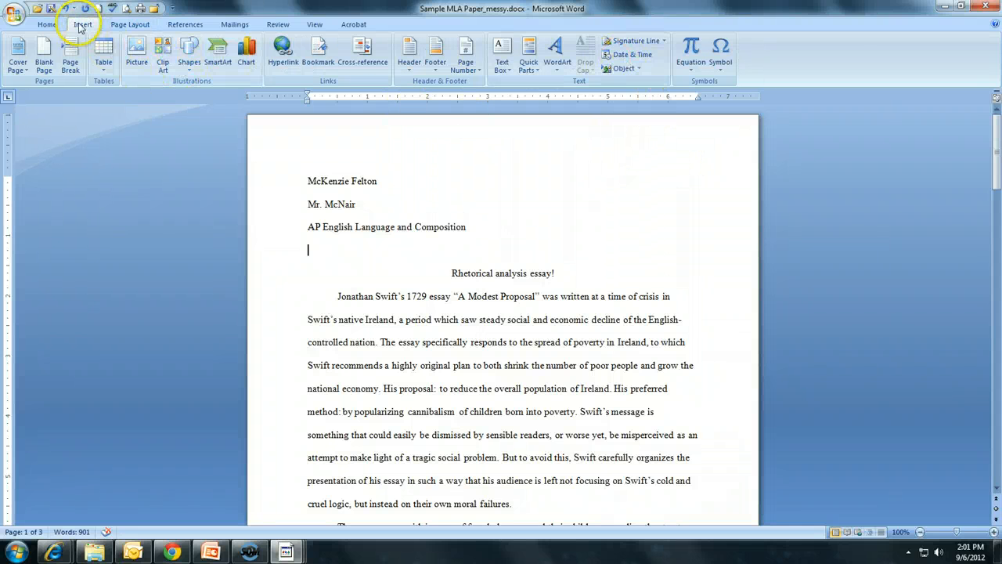
{"action": "left_click", "coordinate": [630, 56]}
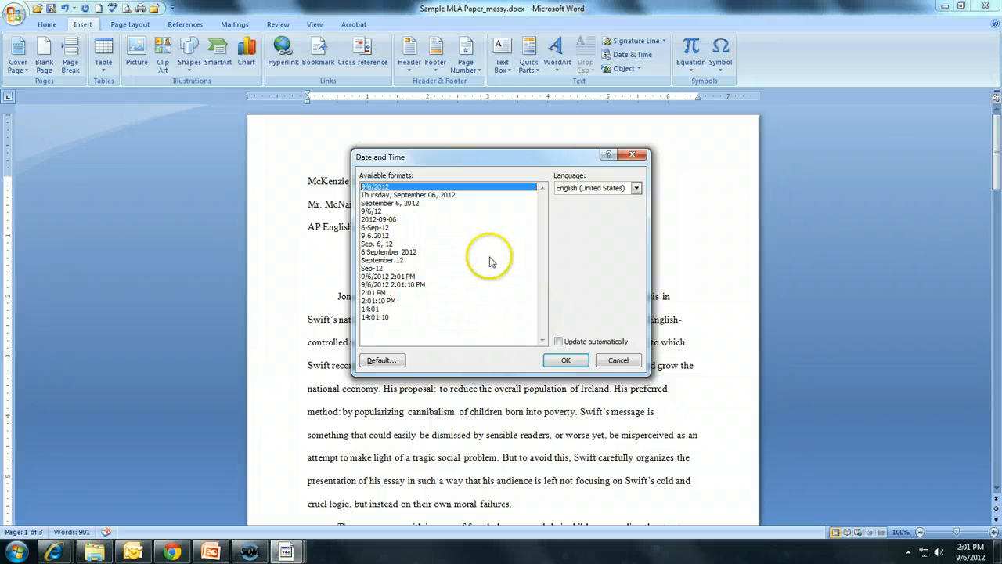
{"action": "left_click", "coordinate": [415, 252]}
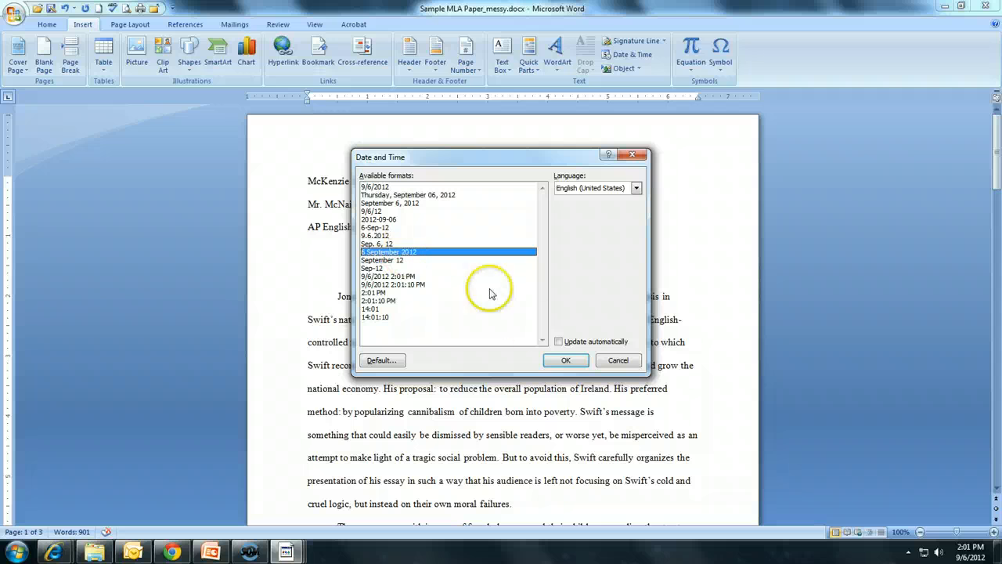
{"action": "left_click", "coordinate": [566, 361]}
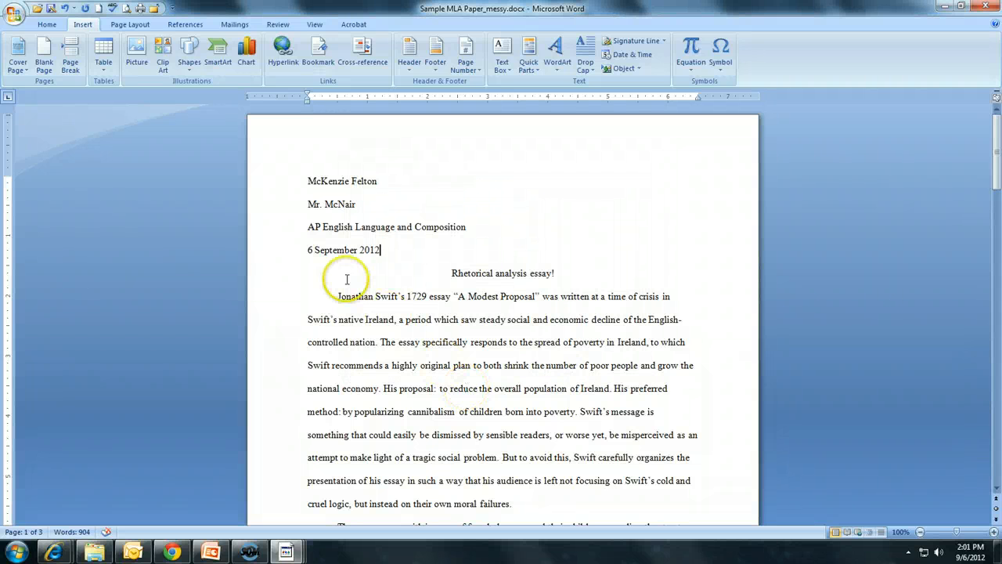
Select each heading line in turn, then all four, to check their font formatting
{"action": "left_click", "coordinate": [305, 250]}
{"action": "left_click_drag", "start_coordinate": [306, 250], "coordinate": [418, 250]}
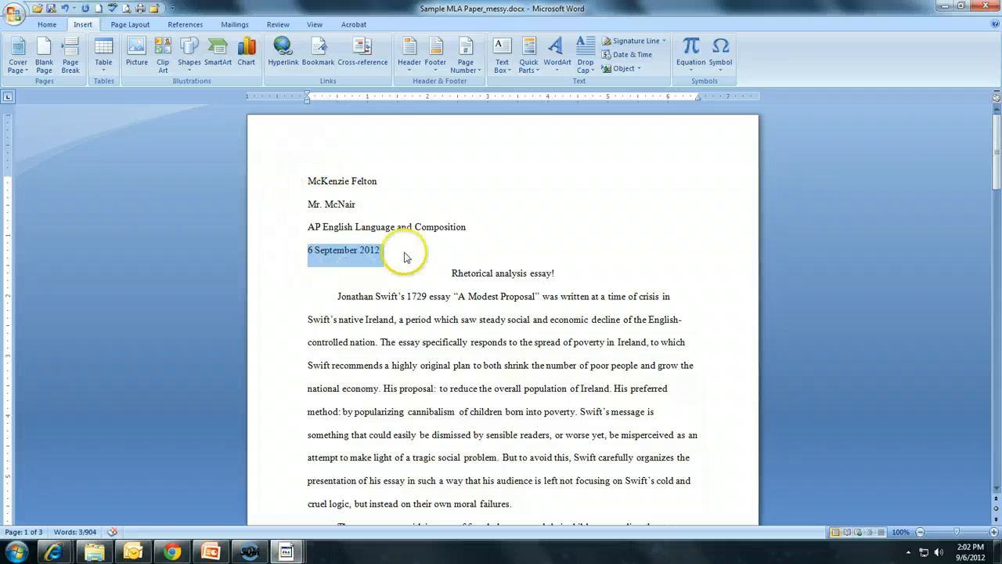
{"action": "double_click", "coordinate": [324, 181]}
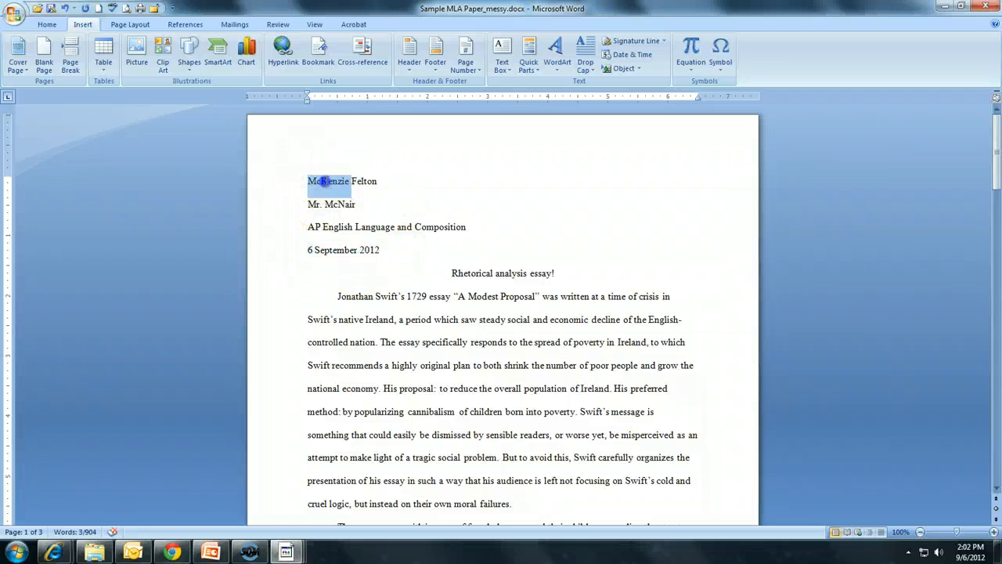
{"action": "triple_click", "coordinate": [334, 204]}
{"action": "triple_click", "coordinate": [332, 227]}
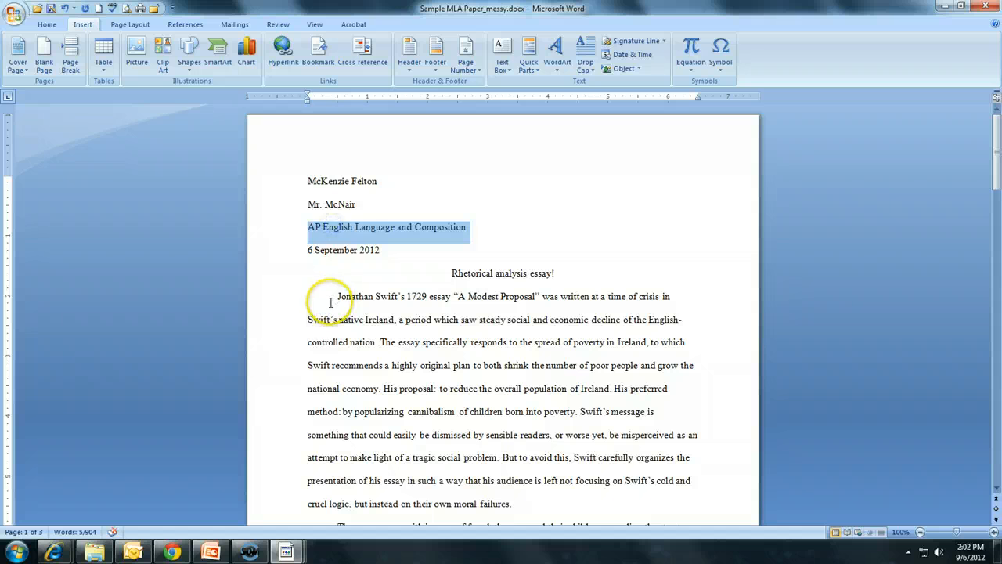
{"action": "triple_click", "coordinate": [333, 249]}
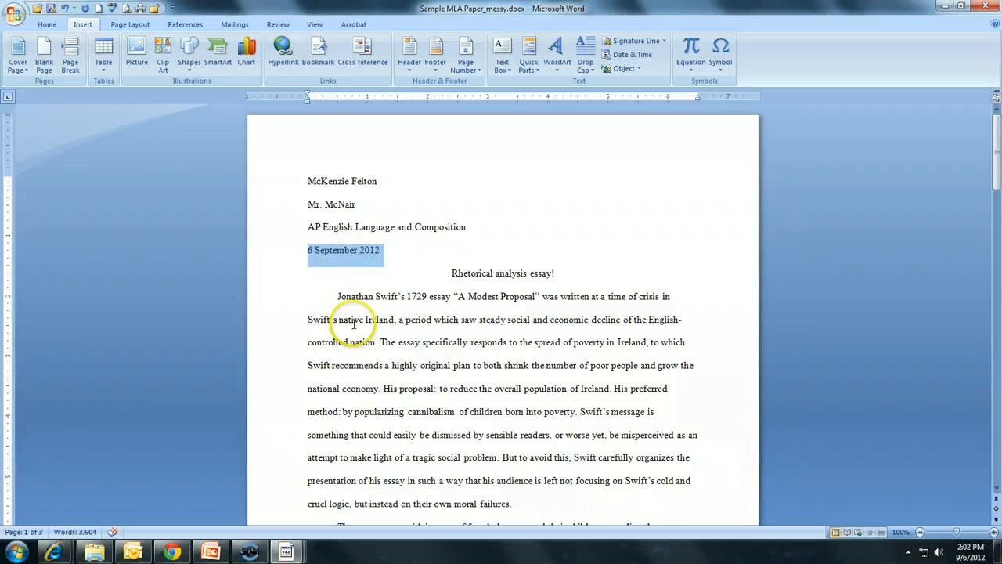
{"action": "left_click", "coordinate": [425, 272]}
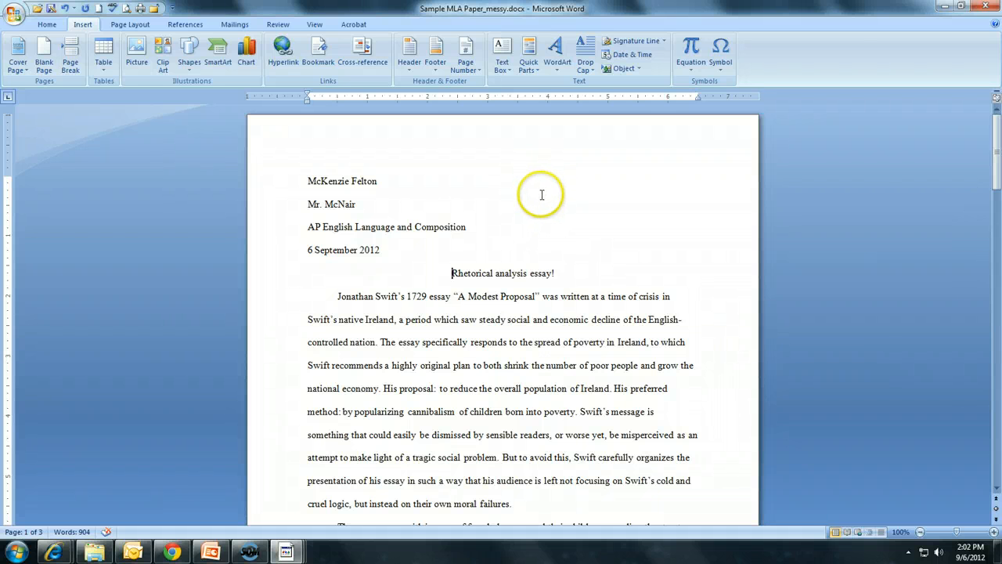
{"action": "left_click_drag", "start_coordinate": [307, 178], "coordinate": [385, 258]}
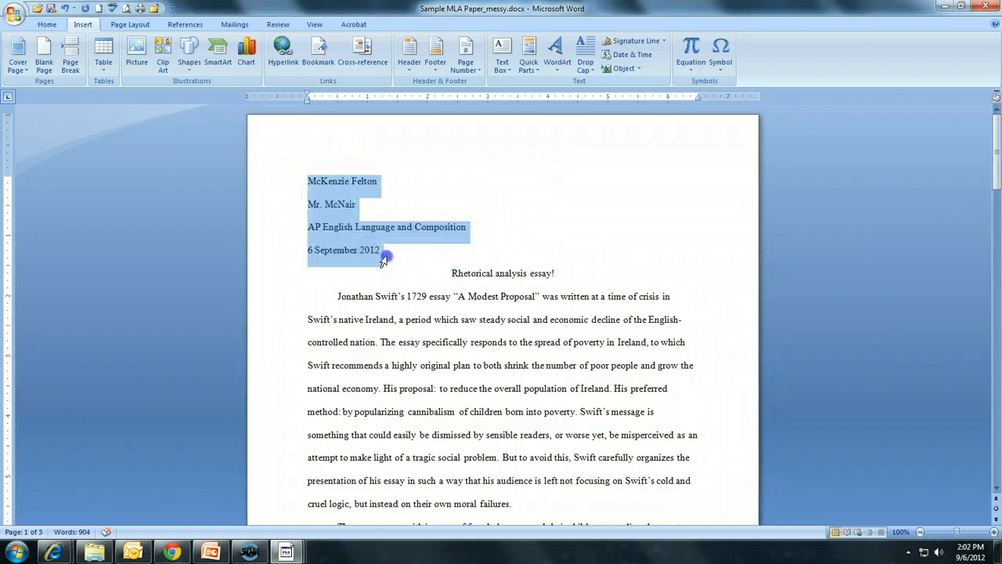
{"action": "left_click", "coordinate": [384, 184]}
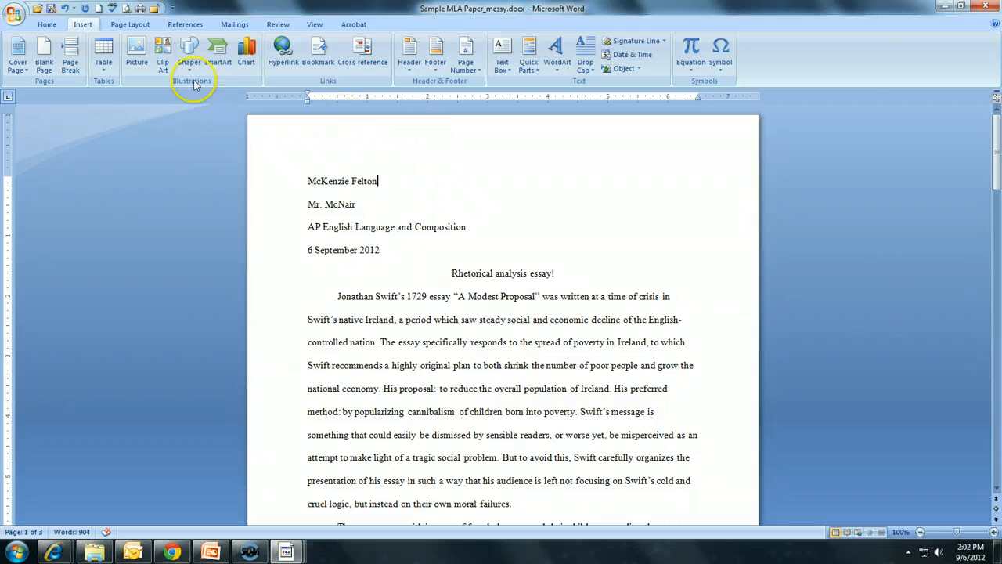
Open the page header for editing and right-align its text
{"action": "left_click", "coordinate": [47, 24]}
{"action": "left_click", "coordinate": [83, 24]}
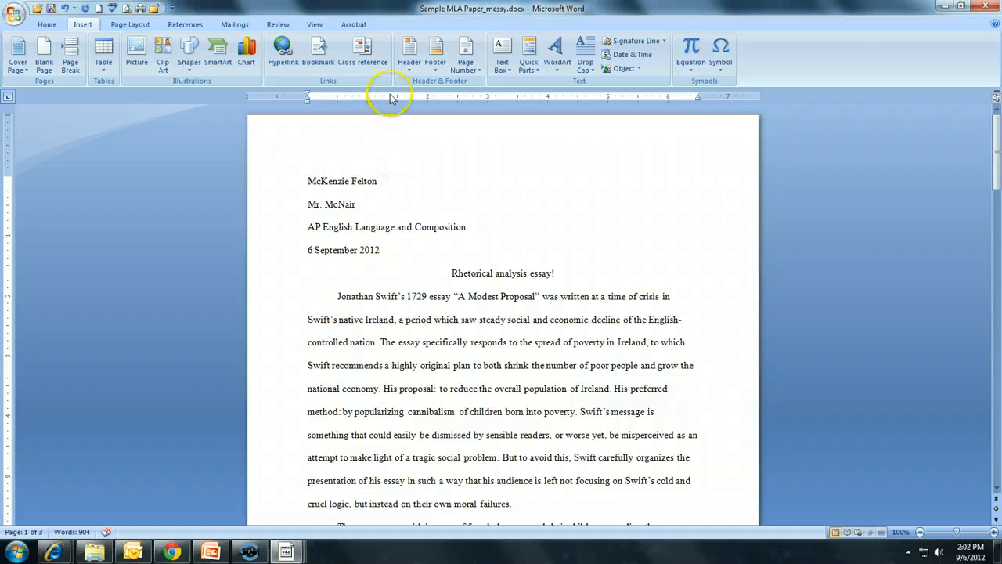
{"action": "left_click", "coordinate": [410, 70]}
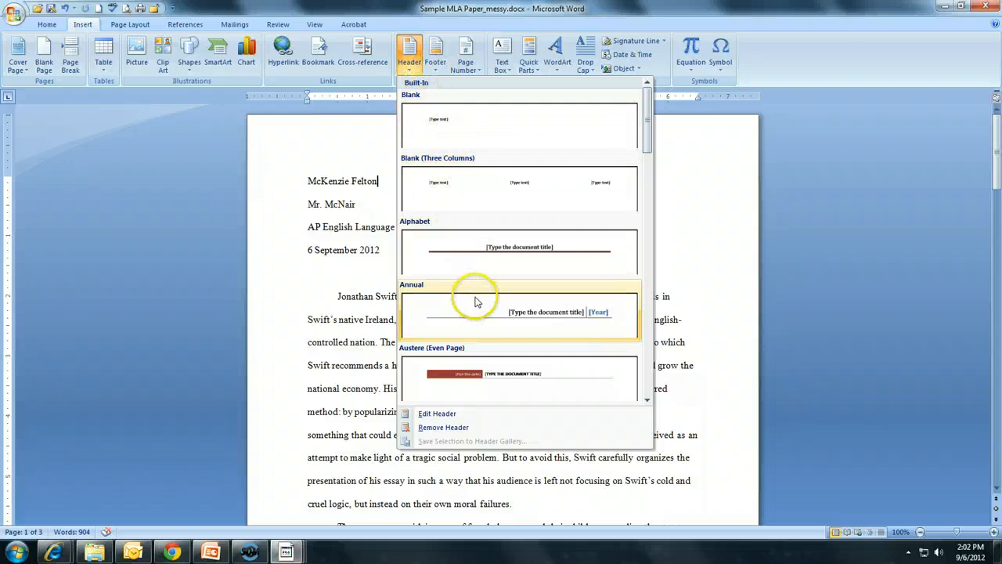
{"action": "left_click", "coordinate": [438, 415]}
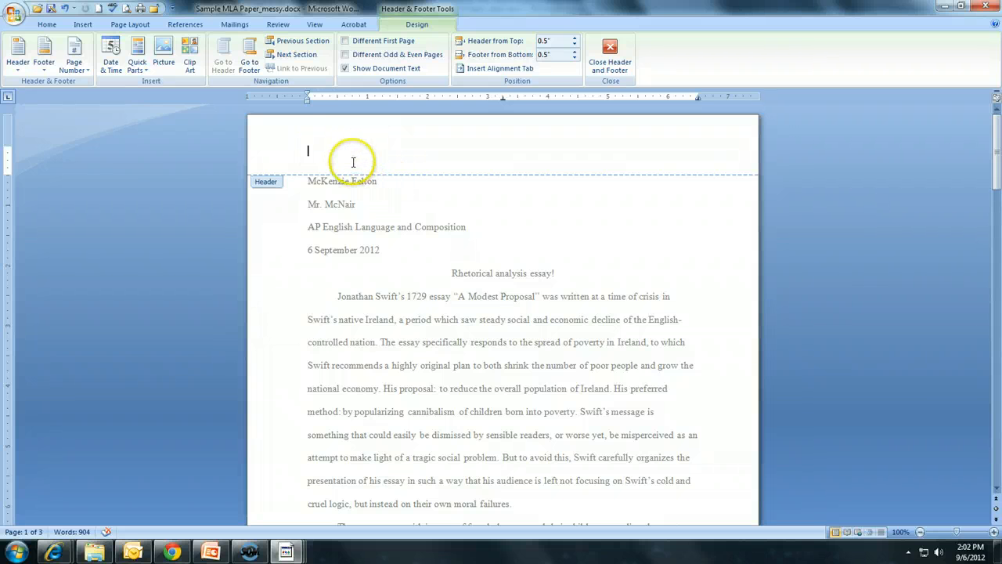
{"action": "left_click", "coordinate": [47, 25]}
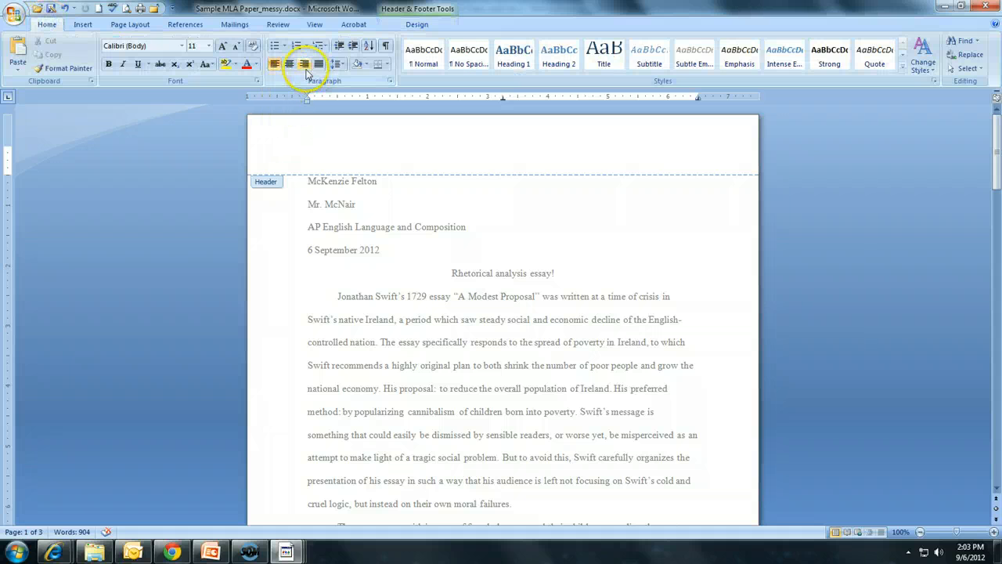
{"action": "left_click", "coordinate": [304, 65]}
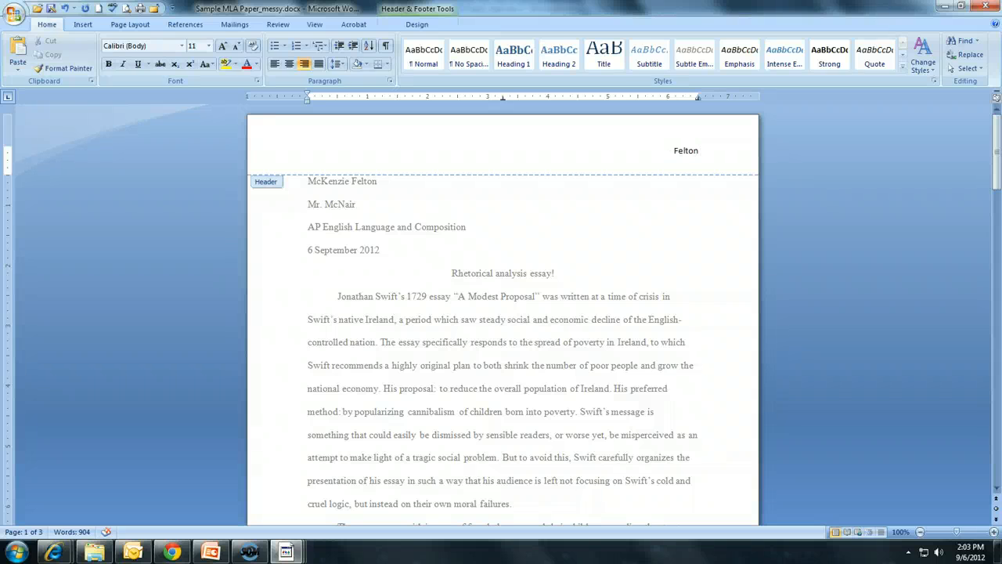
Insert a plain page number at the top right of the page and type the author's surname before it
{"action": "left_click", "coordinate": [83, 24]}
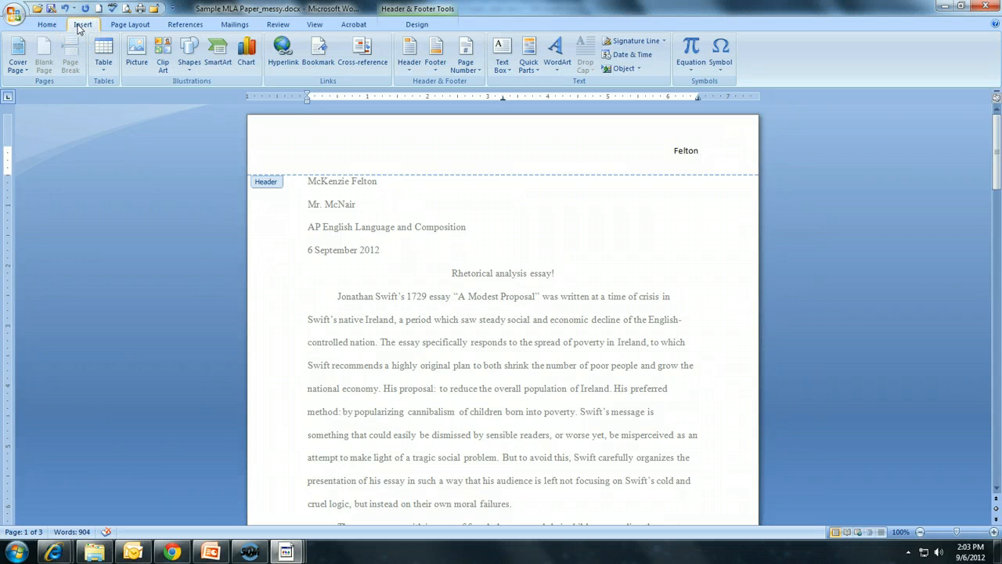
{"action": "left_click", "coordinate": [466, 70]}
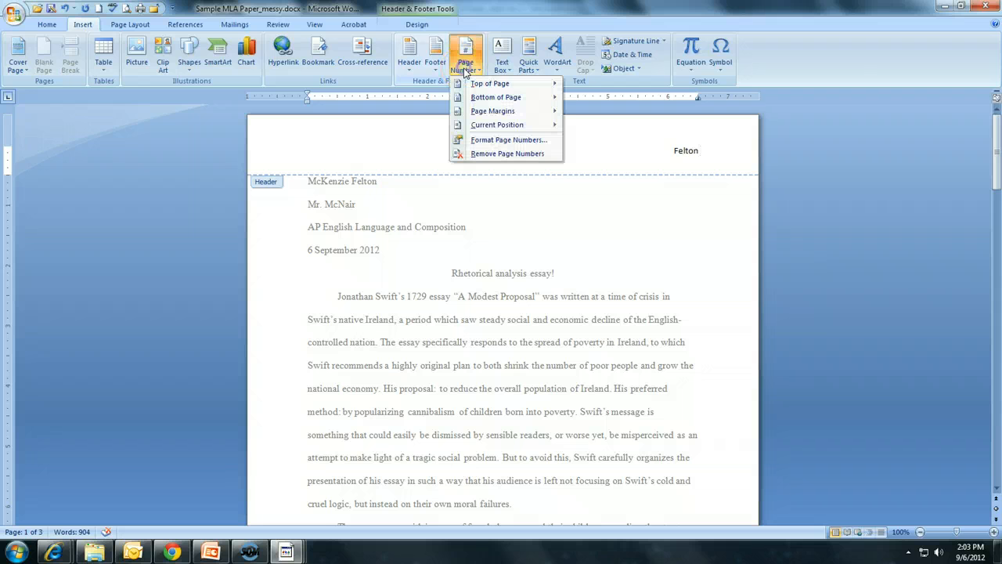
{"action": "mouse_move", "coordinate": [479, 85]}
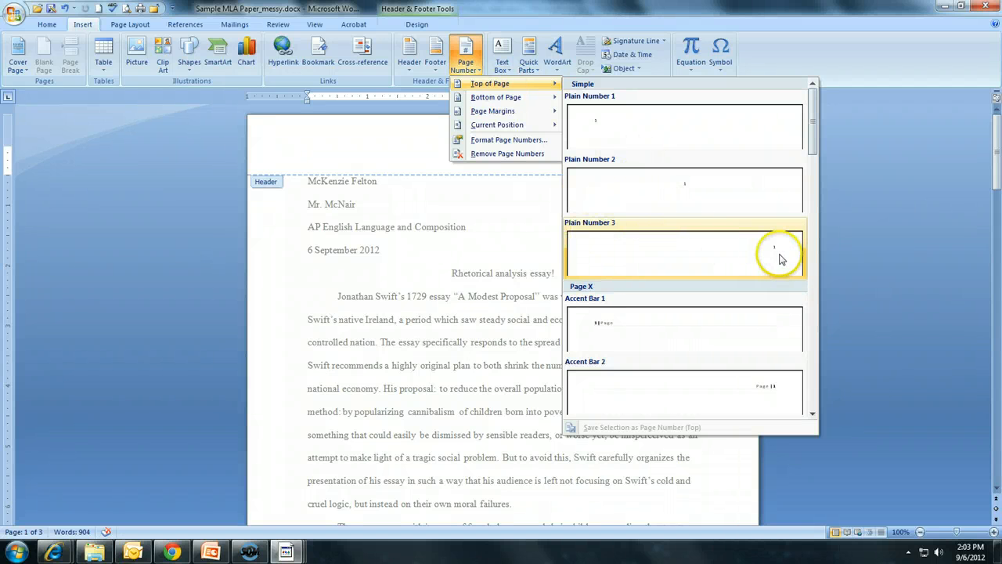
{"action": "left_click", "coordinate": [708, 261]}
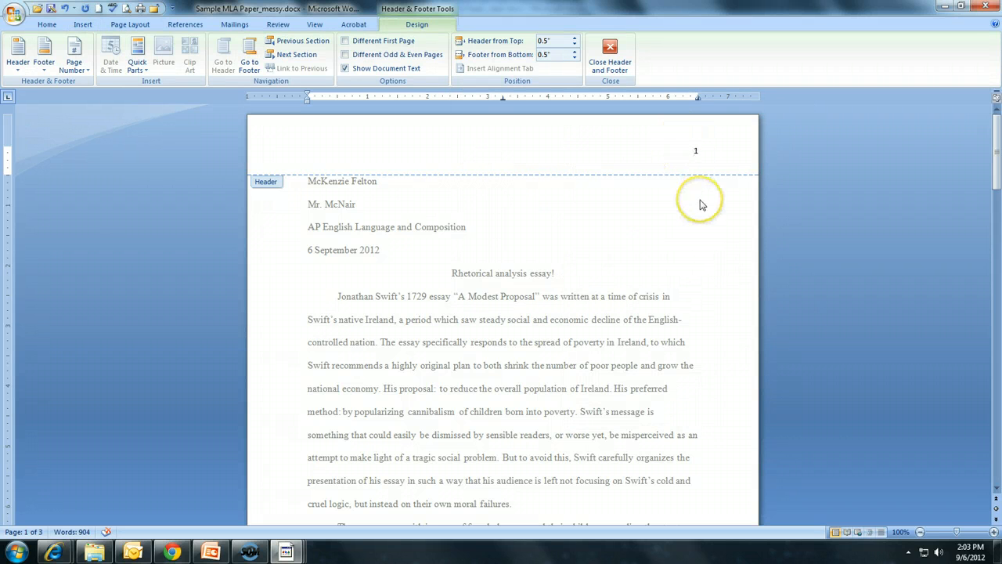
{"action": "type", "text": "Felton"}
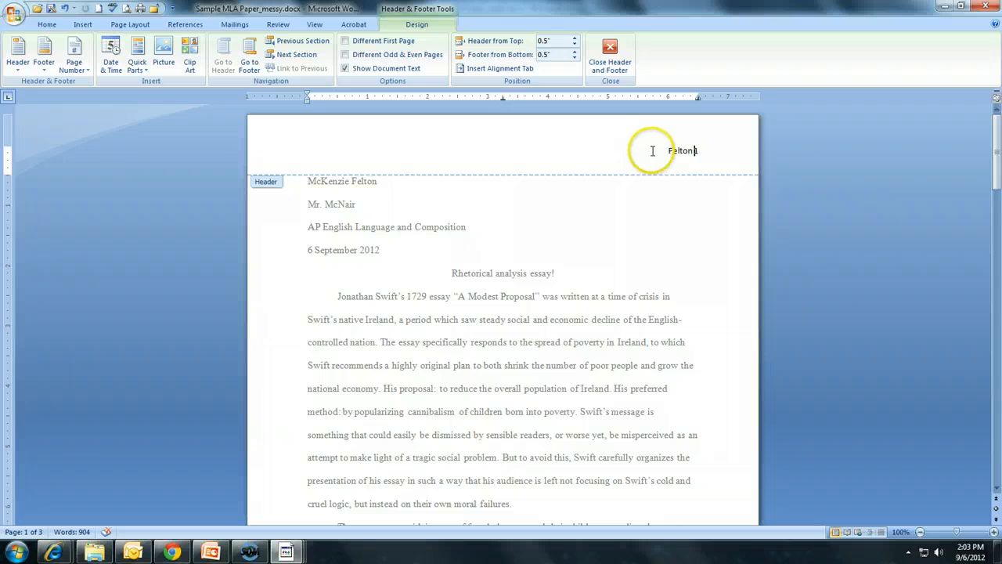
Set the header text to Times New Roman 12 pt and return to the document body
{"action": "left_click_drag", "start_coordinate": [664, 150], "coordinate": [700, 151]}
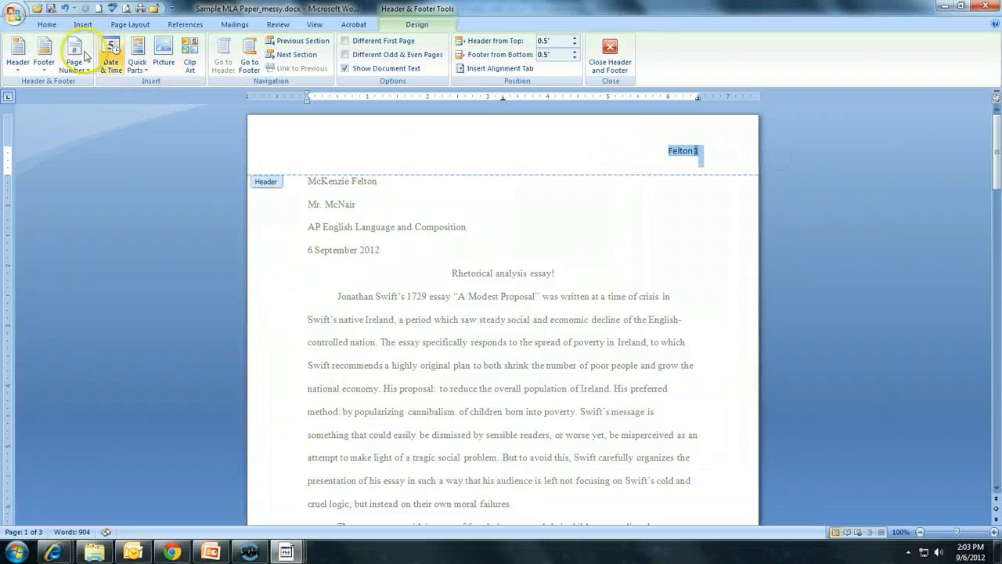
{"action": "left_click", "coordinate": [47, 24]}
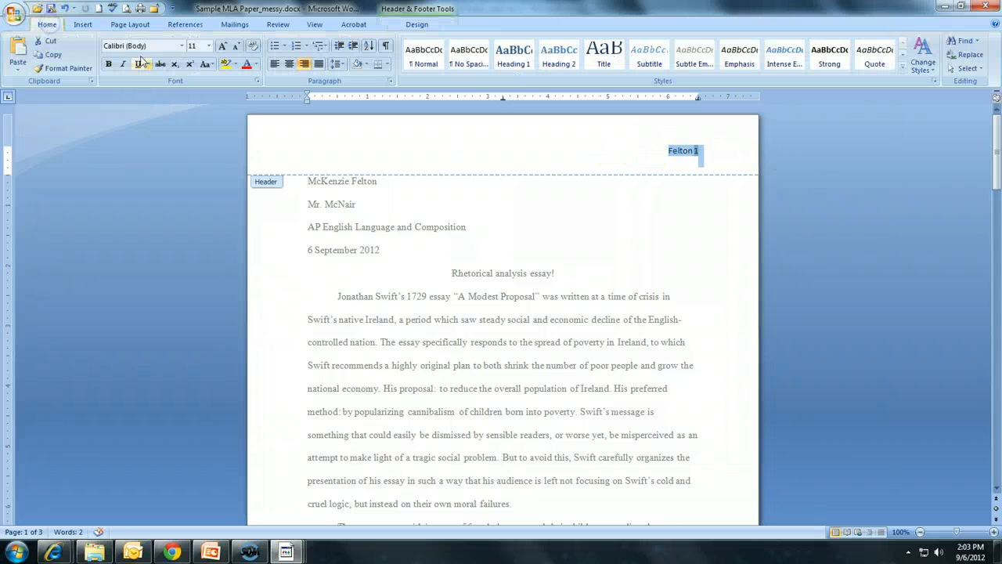
{"action": "left_click", "coordinate": [182, 46]}
{"action": "left_click", "coordinate": [190, 116]}
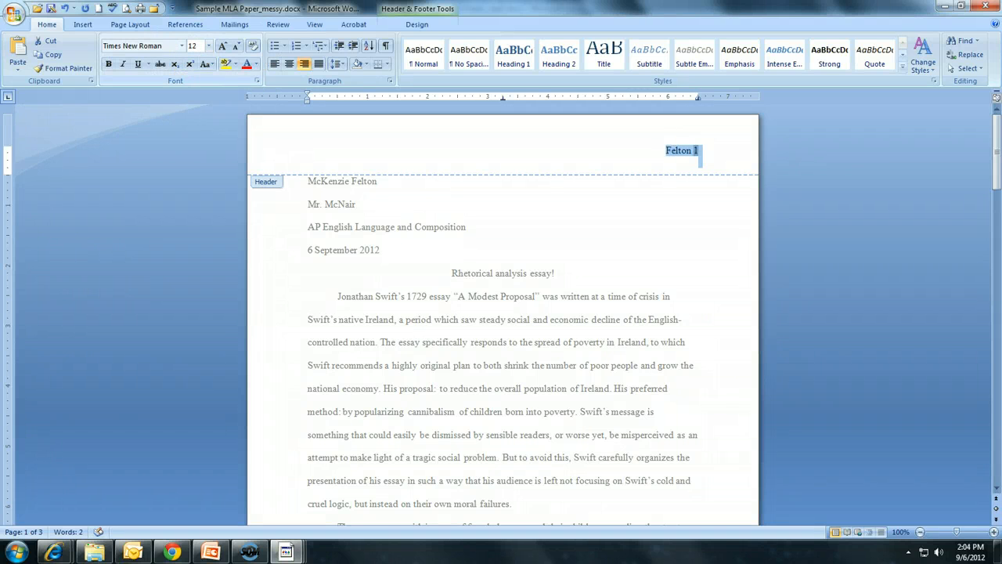
{"action": "left_click", "coordinate": [703, 162]}
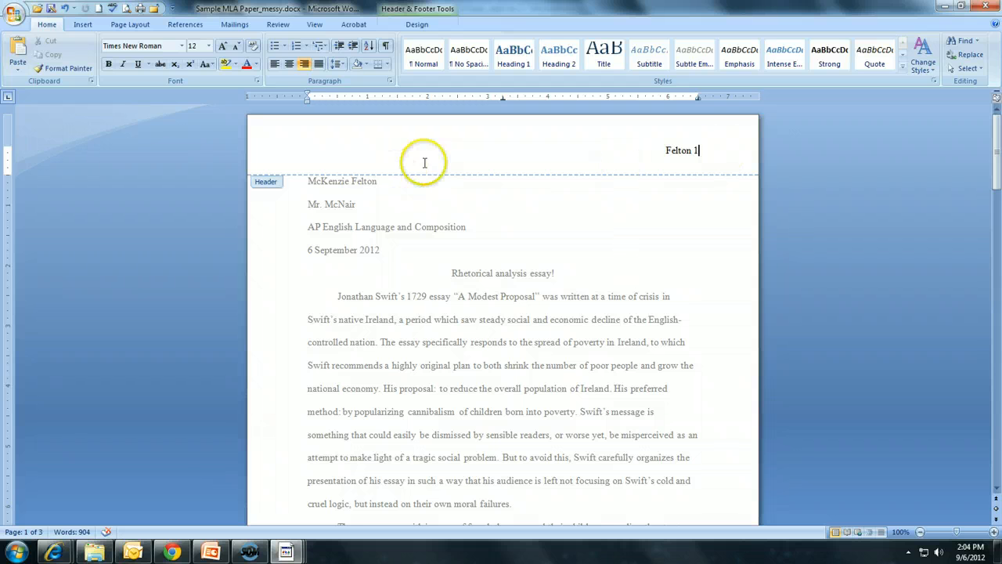
{"action": "double_click", "coordinate": [483, 321]}
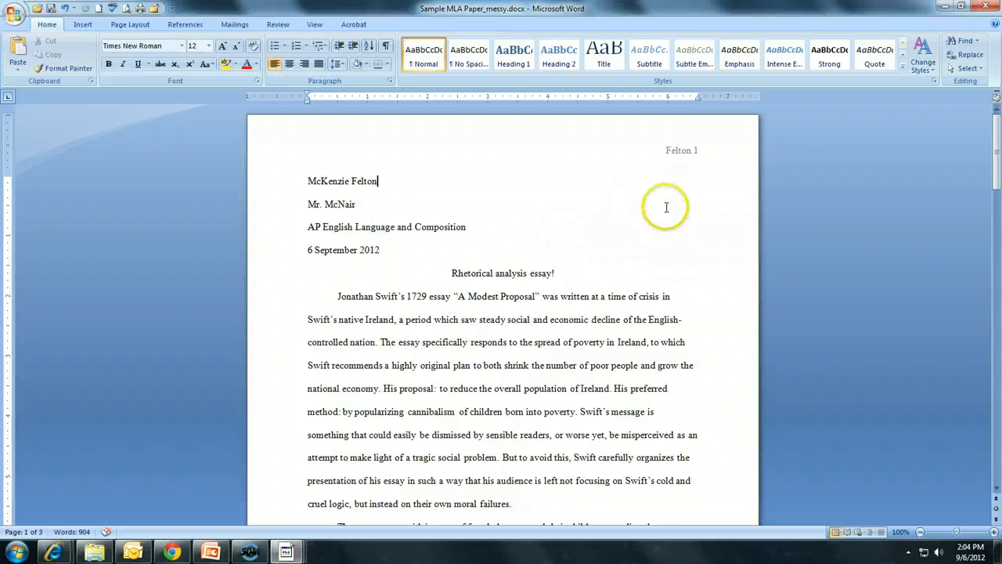
Scroll through all pages to review the header on each page, then return to the top
{"action": "scroll", "coordinate": [587, 210], "scroll_direction": "down", "scroll_amount": 4}
{"action": "scroll", "coordinate": [586, 197], "scroll_direction": "down", "scroll_amount": 6}
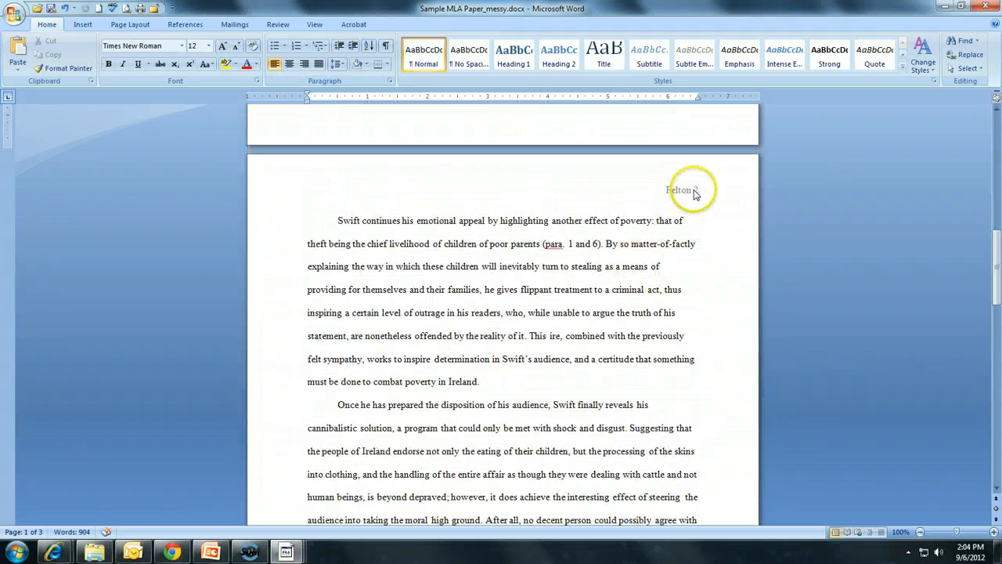
{"action": "scroll", "coordinate": [605, 258], "scroll_direction": "down", "scroll_amount": 3}
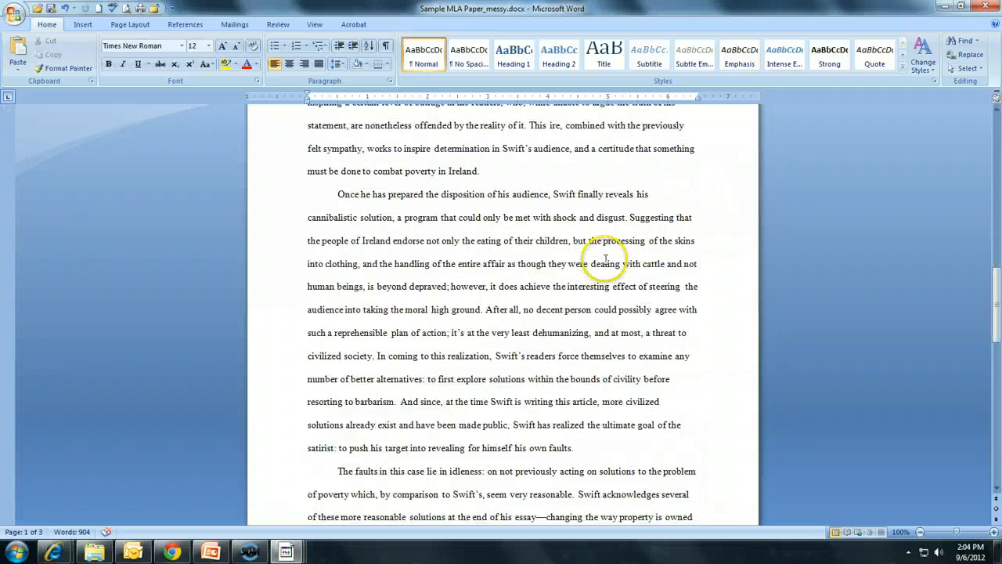
{"action": "scroll", "coordinate": [605, 258], "scroll_direction": "down", "scroll_amount": 5}
{"action": "scroll", "coordinate": [586, 336], "scroll_direction": "down", "scroll_amount": 3}
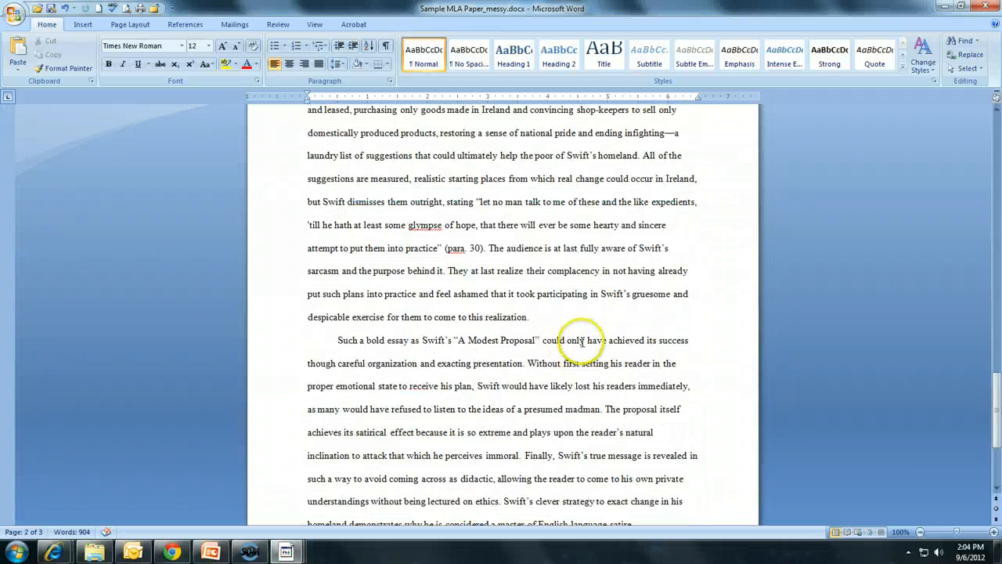
{"action": "scroll", "coordinate": [583, 342], "scroll_direction": "down", "scroll_amount": 3}
{"action": "scroll", "coordinate": [579, 353], "scroll_direction": "up", "scroll_amount": 3}
{"action": "scroll", "coordinate": [581, 358], "scroll_direction": "down", "scroll_amount": 10}
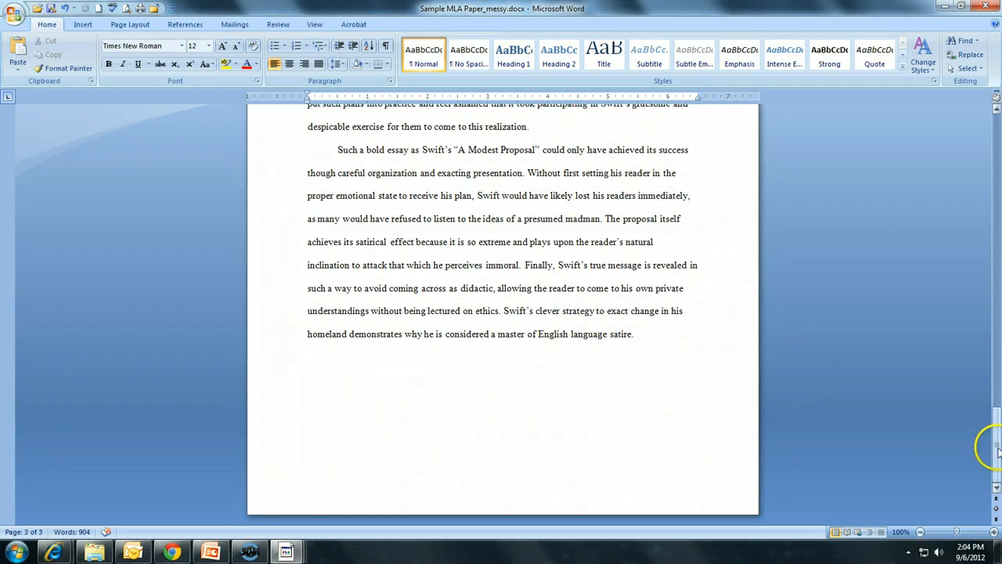
{"action": "left_click_drag", "start_coordinate": [995, 447], "coordinate": [983, 155]}
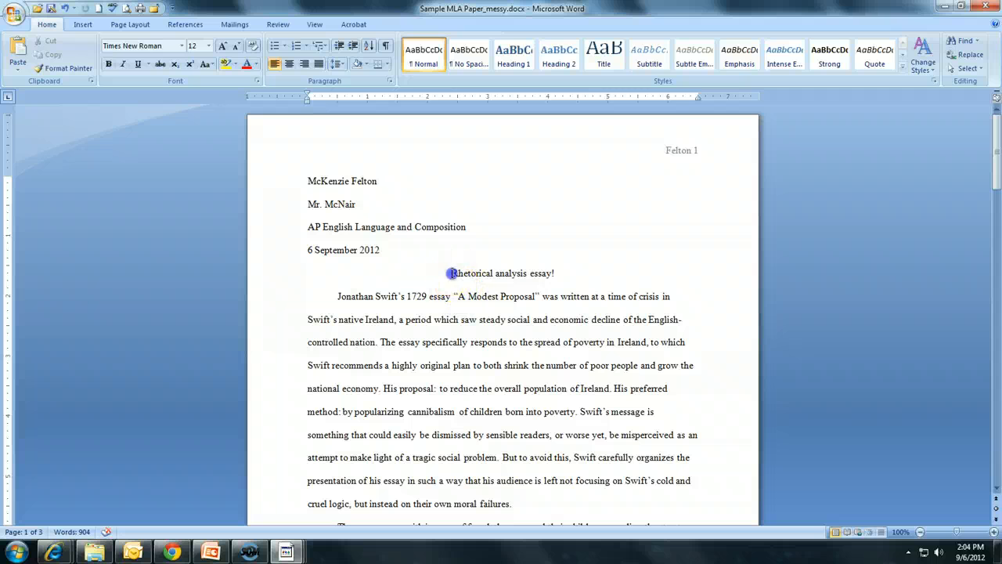
Replace the centered title with 'The Not-so-Subtle Rhetoric of Jonathan Swift'
{"action": "left_click_drag", "start_coordinate": [452, 272], "coordinate": [579, 270]}
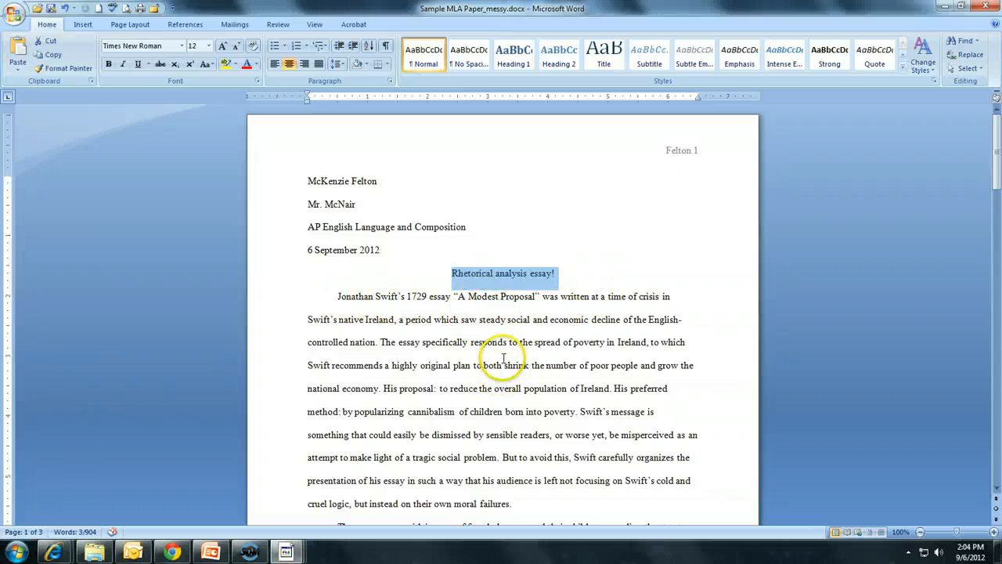
{"action": "scroll", "coordinate": [463, 358], "scroll_direction": "down", "scroll_amount": 3}
{"action": "scroll", "coordinate": [501, 376], "scroll_direction": "up", "scroll_amount": 3}
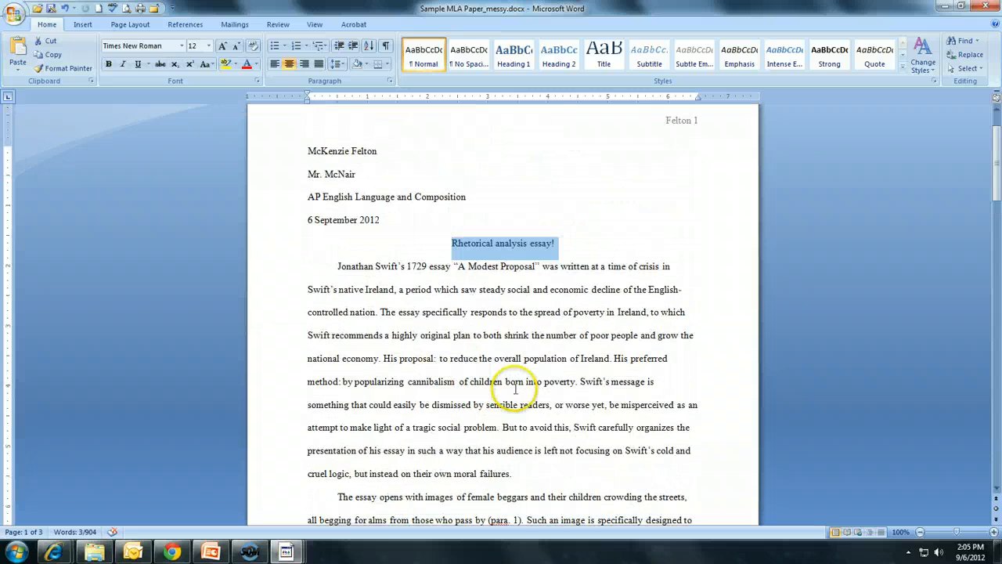
{"action": "scroll", "coordinate": [515, 389], "scroll_direction": "up", "scroll_amount": 1}
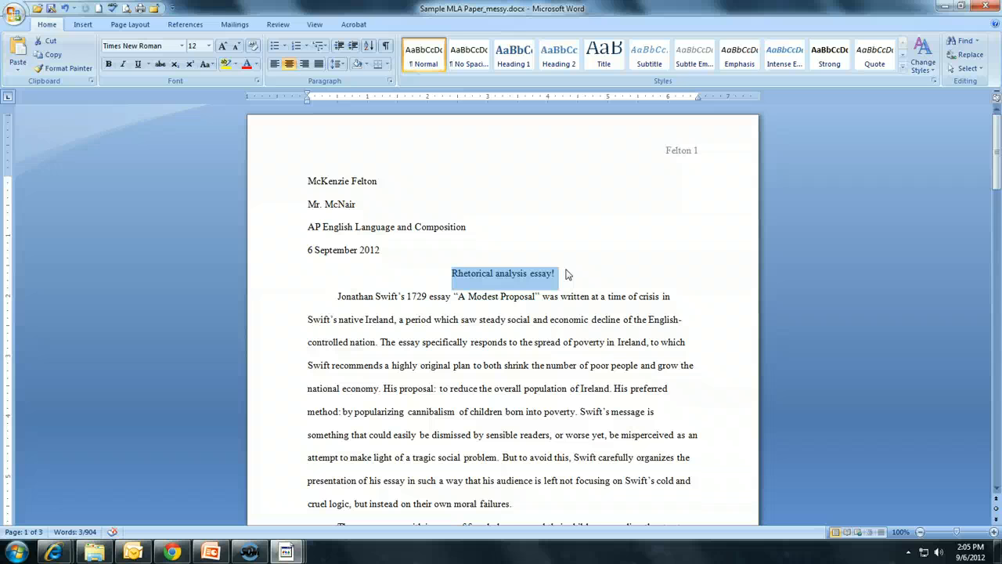
{"action": "type", "text": "The No"}
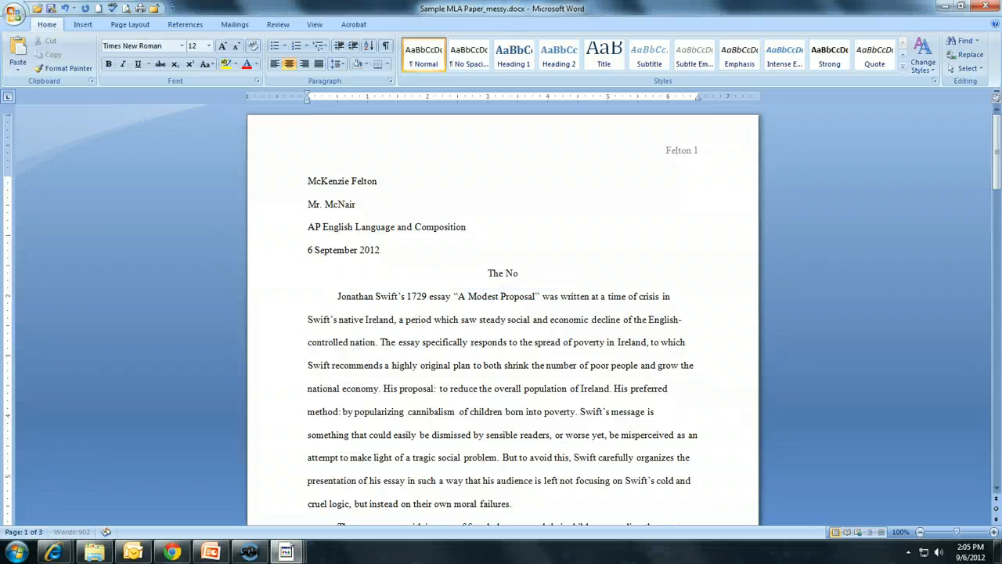
{"action": "type", "text": "t-soSubtle"}
{"action": "key", "text": "BackSpace"}
{"action": "key", "text": "BackSpace"}
{"action": "key", "text": "BackSpace"}
{"action": "key", "text": "BackSpace"}
{"action": "key", "text": "BackSpace"}
{"action": "key", "text": "BackSpace"}
{"action": "type", "text": "-Subtle"}
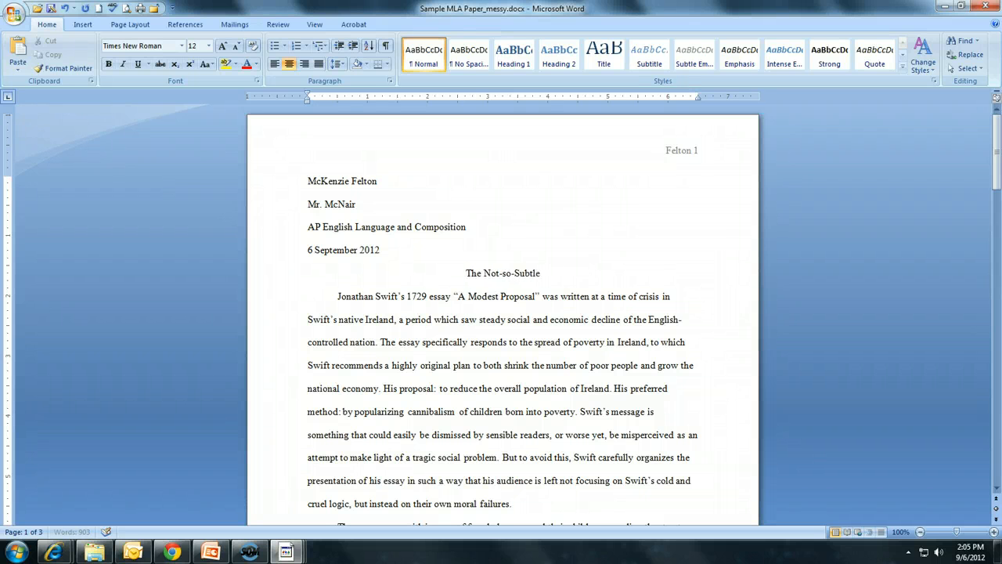
{"action": "type", "text": " Rhetorical"}
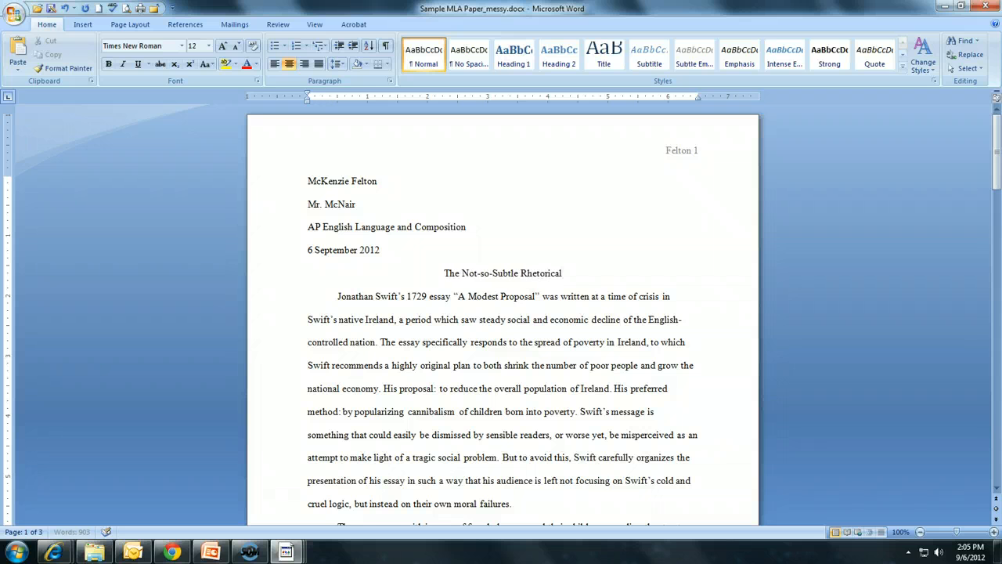
{"action": "key", "text": "BackSpace"}
{"action": "key", "text": "BackSpace"}
{"action": "type", "text": "of J"}
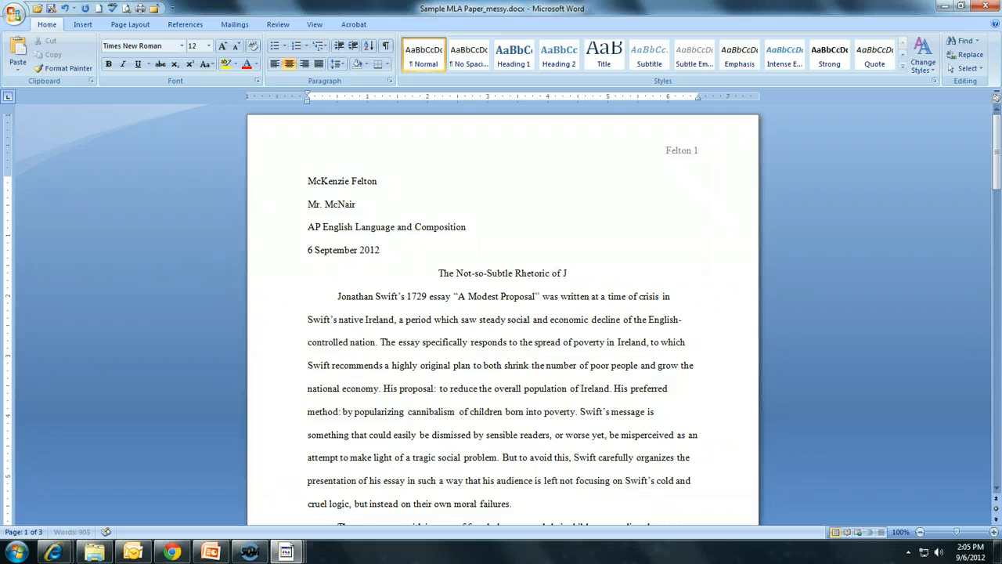
{"action": "type", "text": "onathan Swift"}
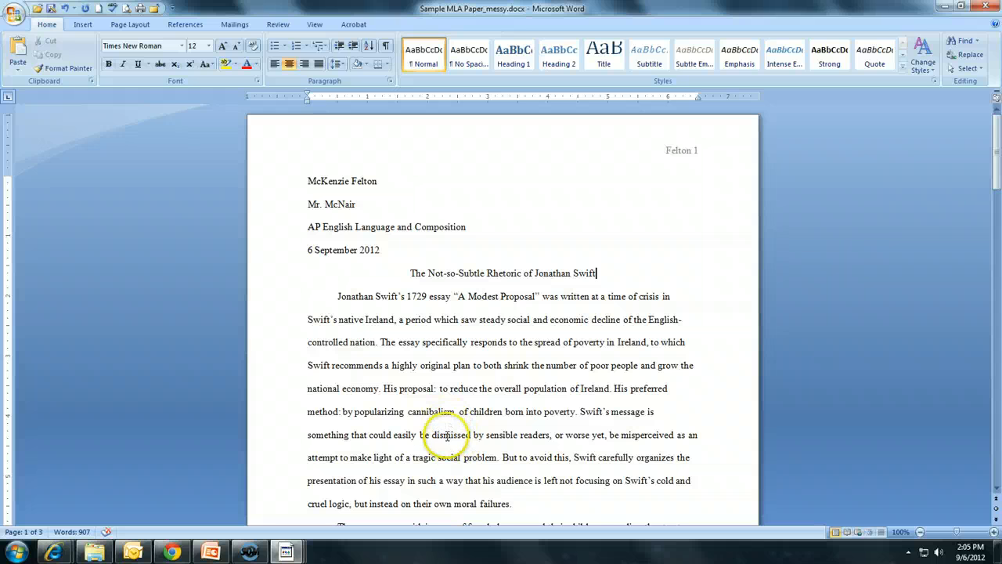
{"action": "left_click", "coordinate": [489, 274]}
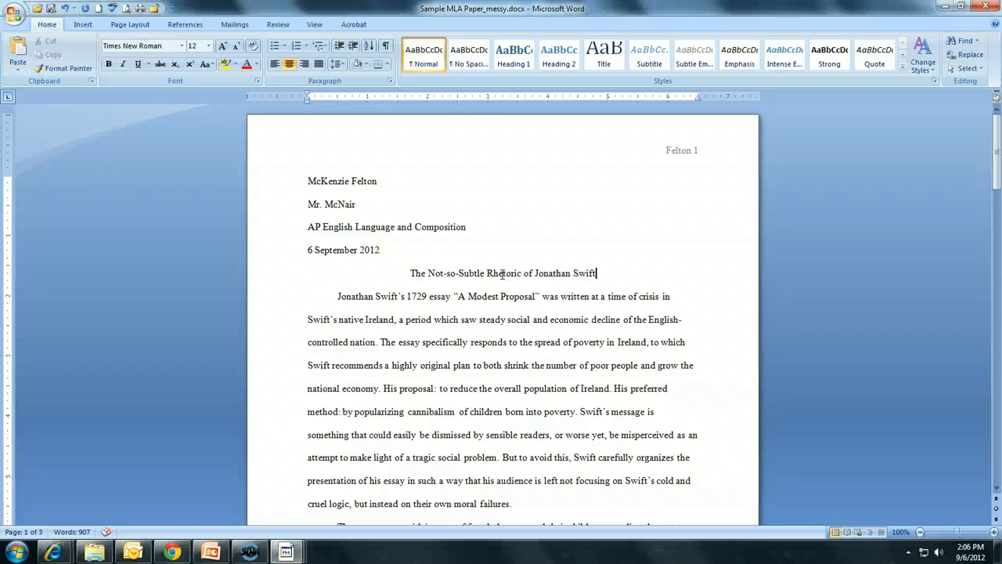
{"action": "triple_click", "coordinate": [502, 274]}
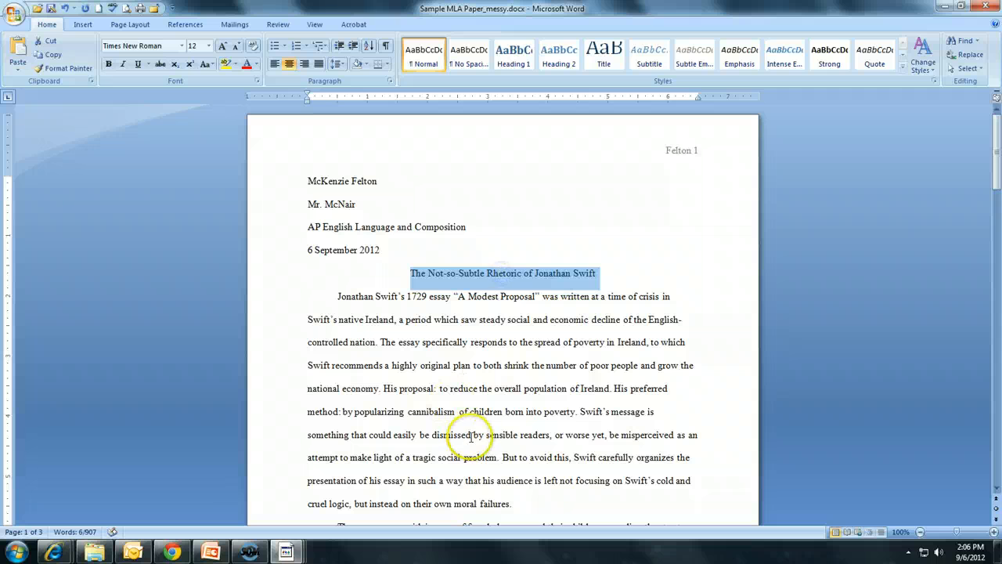
{"action": "double_click", "coordinate": [493, 320]}
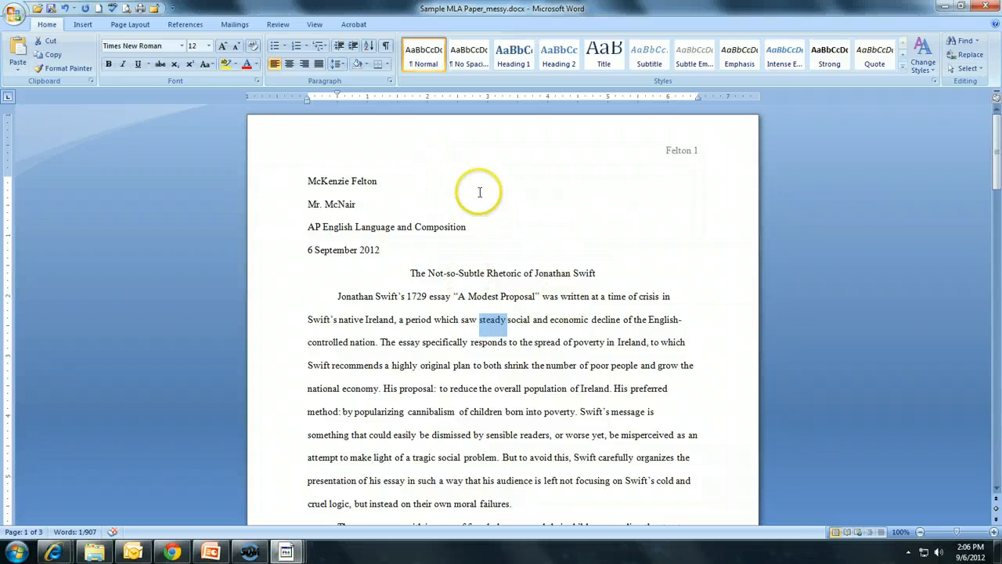
Scroll through all three pages to review the finished essay's formatting, then return to the first page
{"action": "scroll", "coordinate": [481, 203], "scroll_direction": "down", "scroll_amount": 1}
{"action": "scroll", "coordinate": [485, 210], "scroll_direction": "down", "scroll_amount": 12}
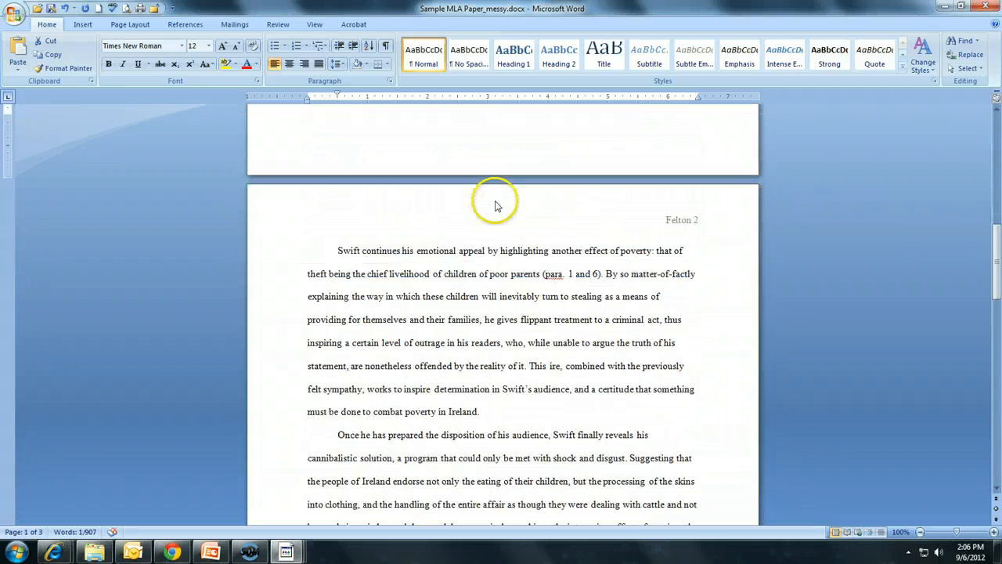
{"action": "scroll", "coordinate": [496, 202], "scroll_direction": "down", "scroll_amount": 13}
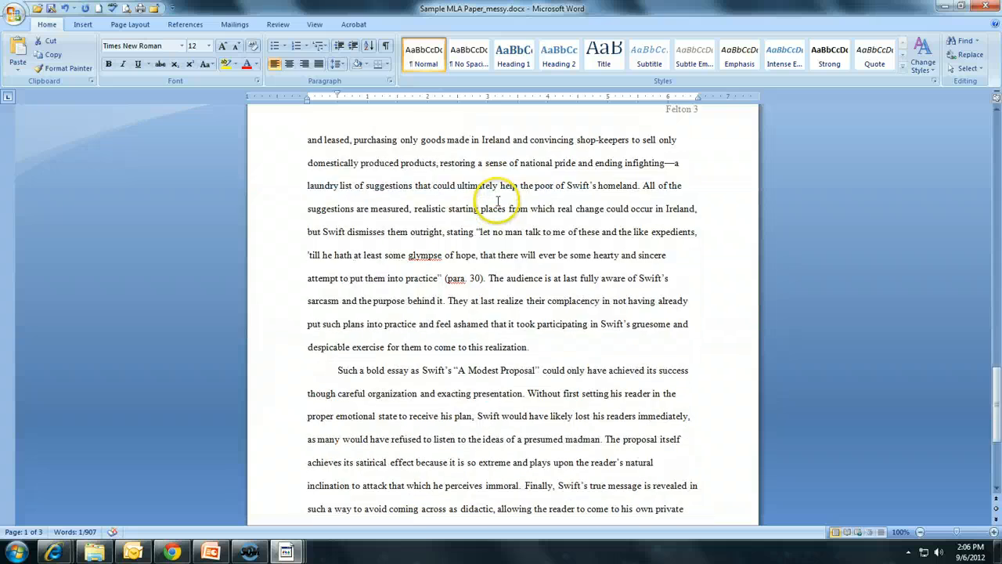
{"action": "scroll", "coordinate": [498, 202], "scroll_direction": "down", "scroll_amount": 1}
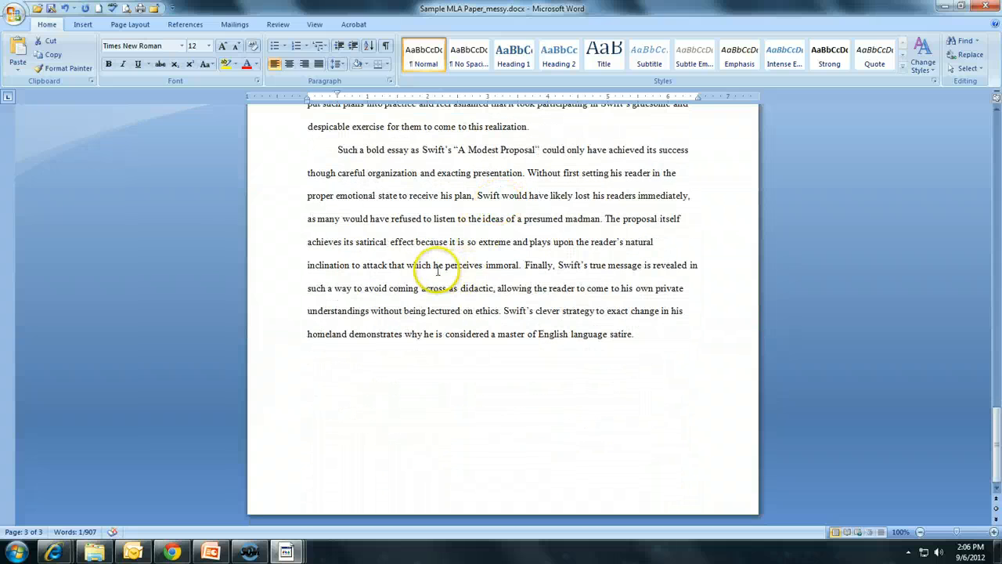
{"action": "left_click", "coordinate": [462, 284]}
{"action": "scroll", "coordinate": [463, 283], "scroll_direction": "up", "scroll_amount": 2}
{"action": "right_click", "coordinate": [462, 283]}
{"action": "scroll", "coordinate": [423, 263], "scroll_direction": "up", "scroll_amount": 3}
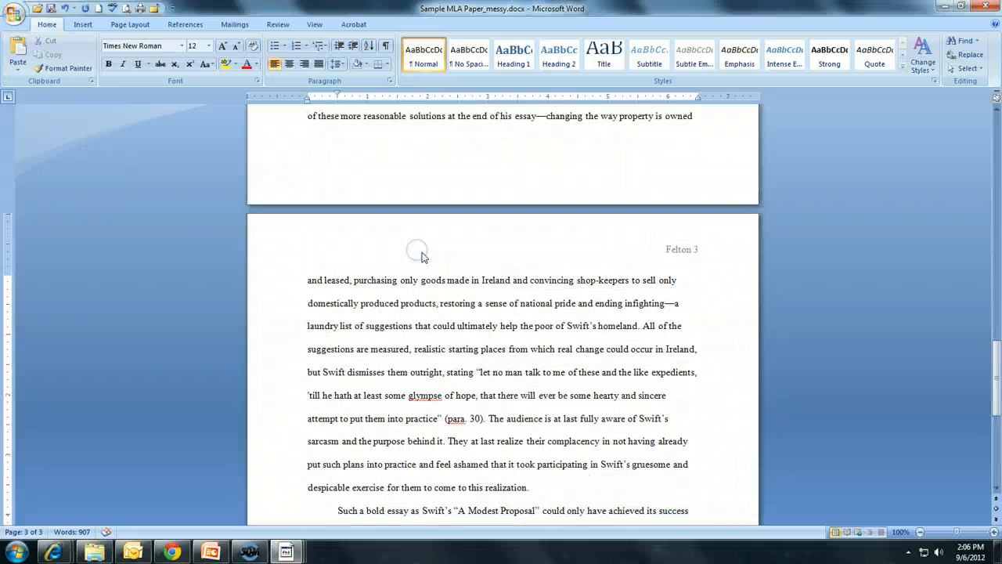
{"action": "scroll", "coordinate": [429, 276], "scroll_direction": "up", "scroll_amount": 20}
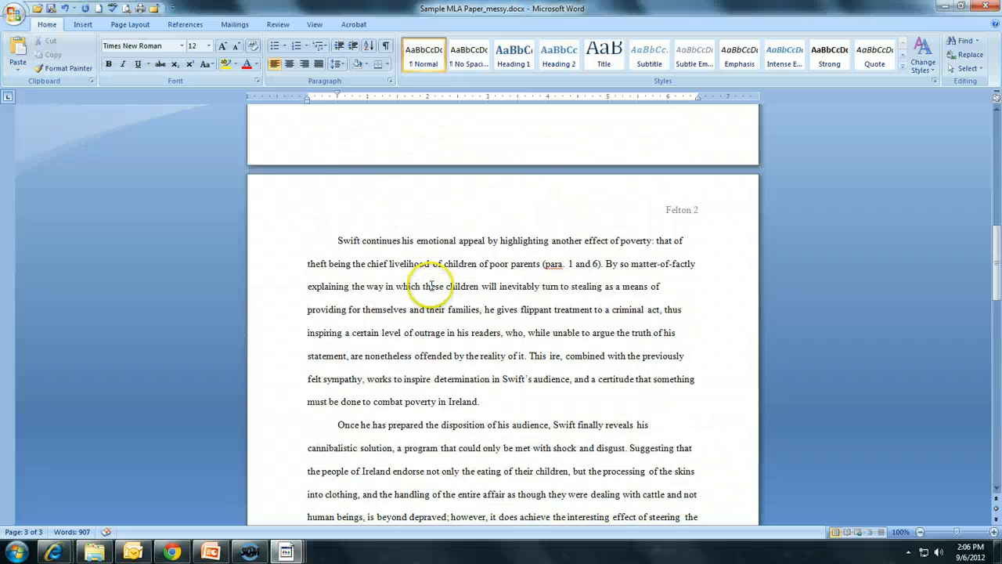
{"action": "scroll", "coordinate": [430, 285], "scroll_direction": "up", "scroll_amount": 3}
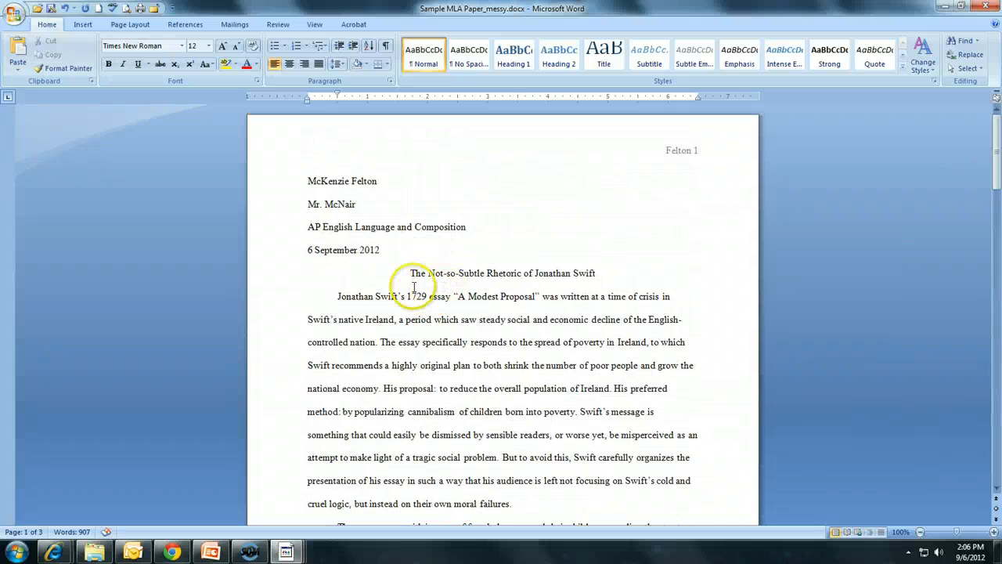
{"action": "left_click", "coordinate": [403, 273]}
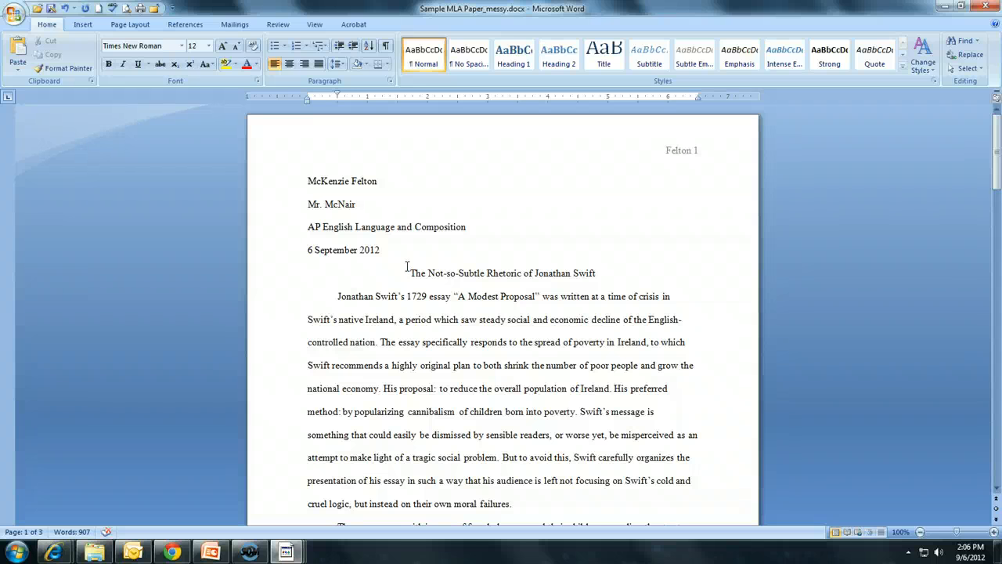
{"action": "left_click", "coordinate": [551, 161]}
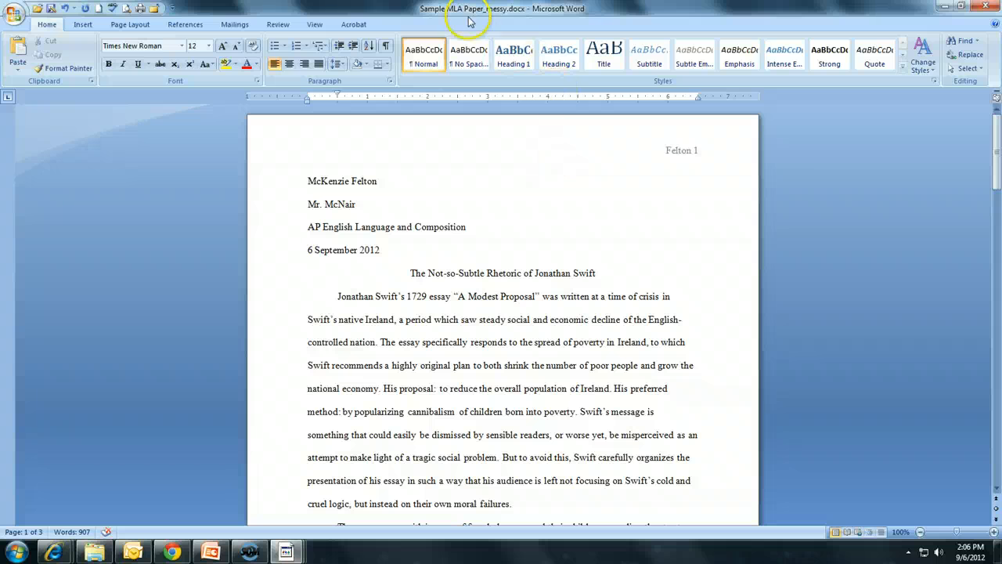
{"action": "left_click", "coordinate": [466, 229]}
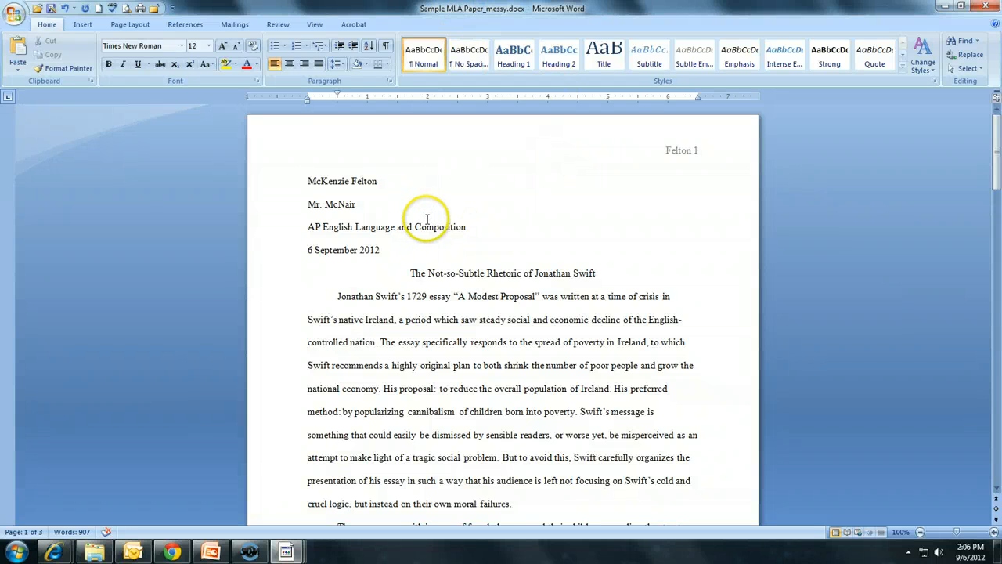